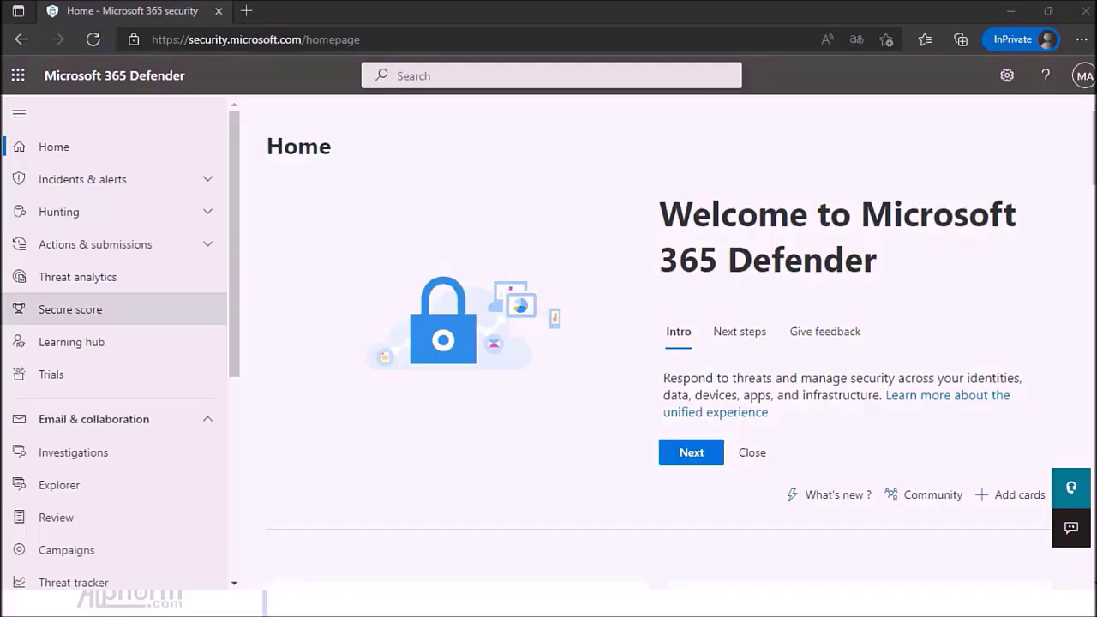
Step: Open the Safe Links policies page from the threat policies under Policies & rules
scroll(85, 257, "down", 3)
left_click(77, 458)
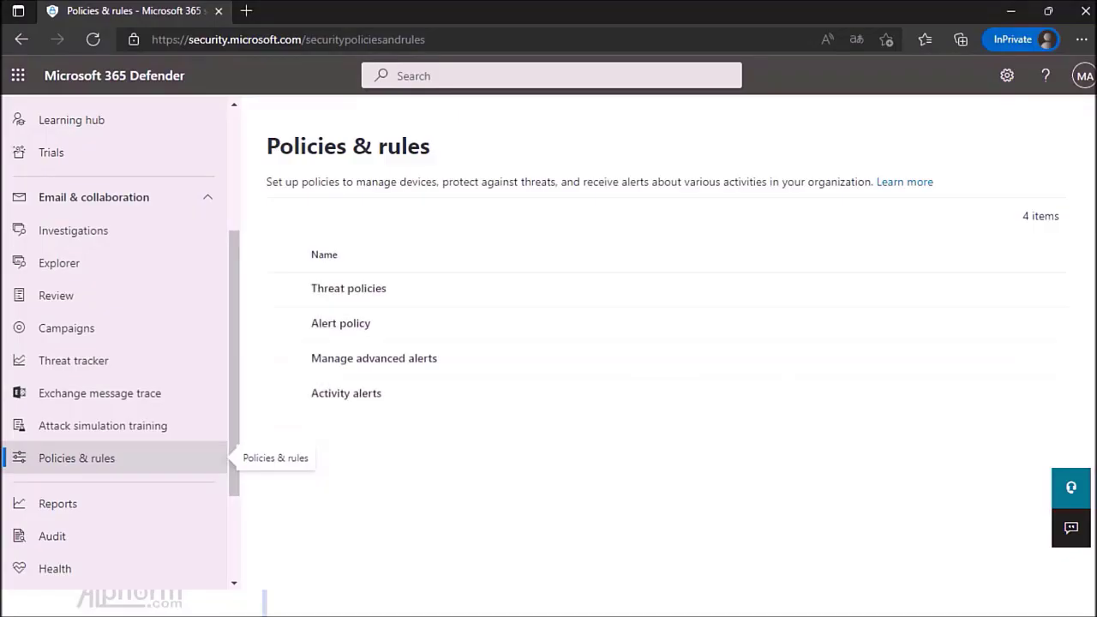
left_click(349, 288)
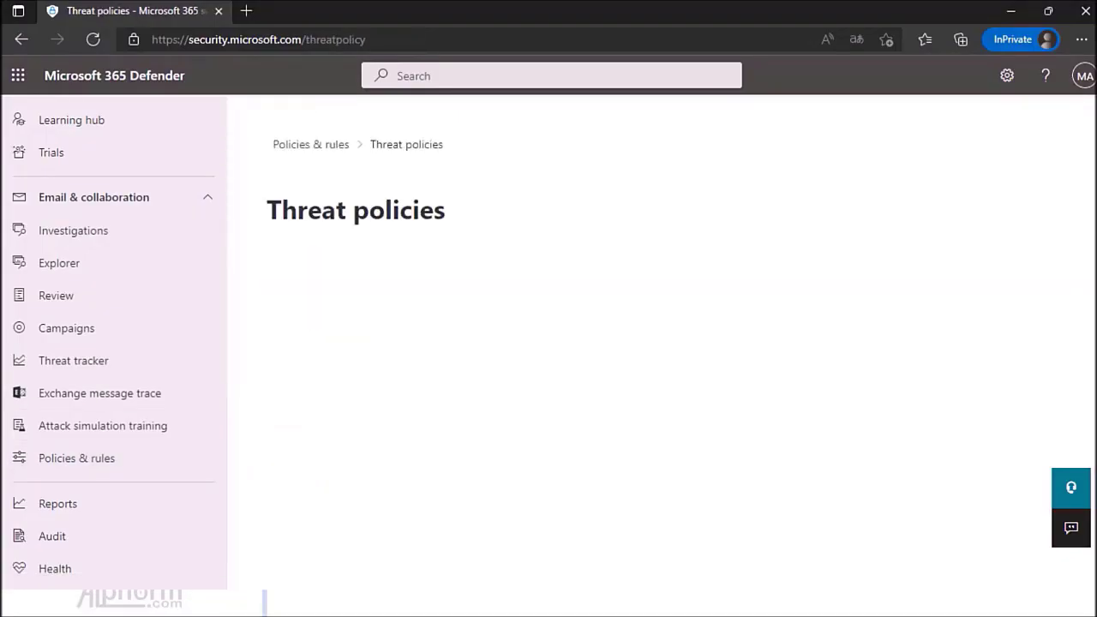
scroll(343, 476, "down", 2)
left_click(342, 476)
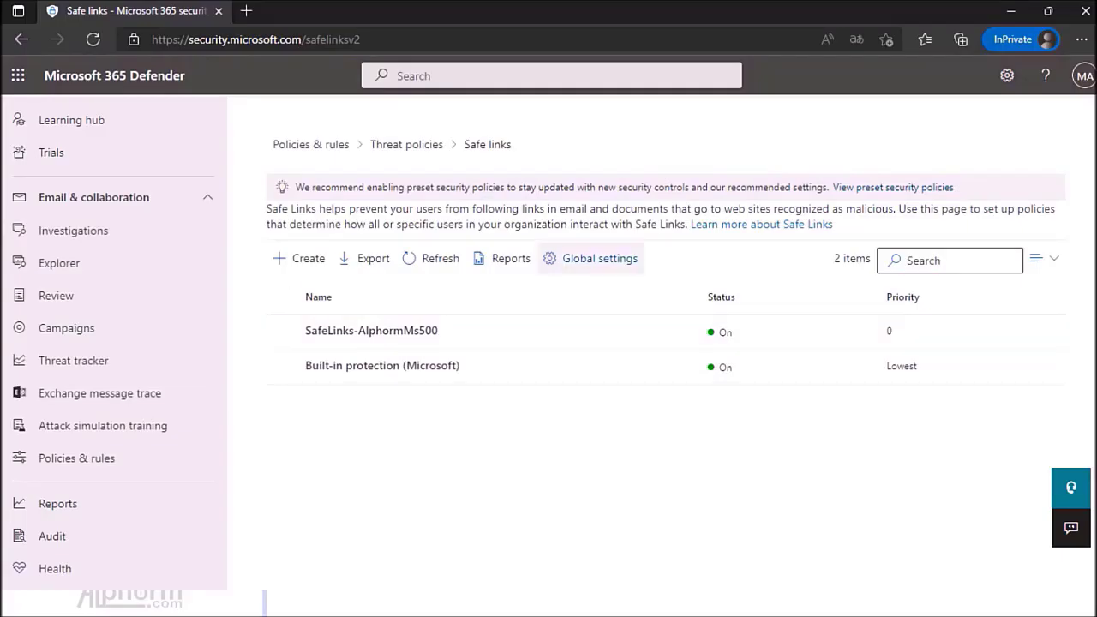
Step: Examine the organization's global Safe Links settings, including blocked URLs and Office 365 app options, and close them without saving
left_click(591, 258)
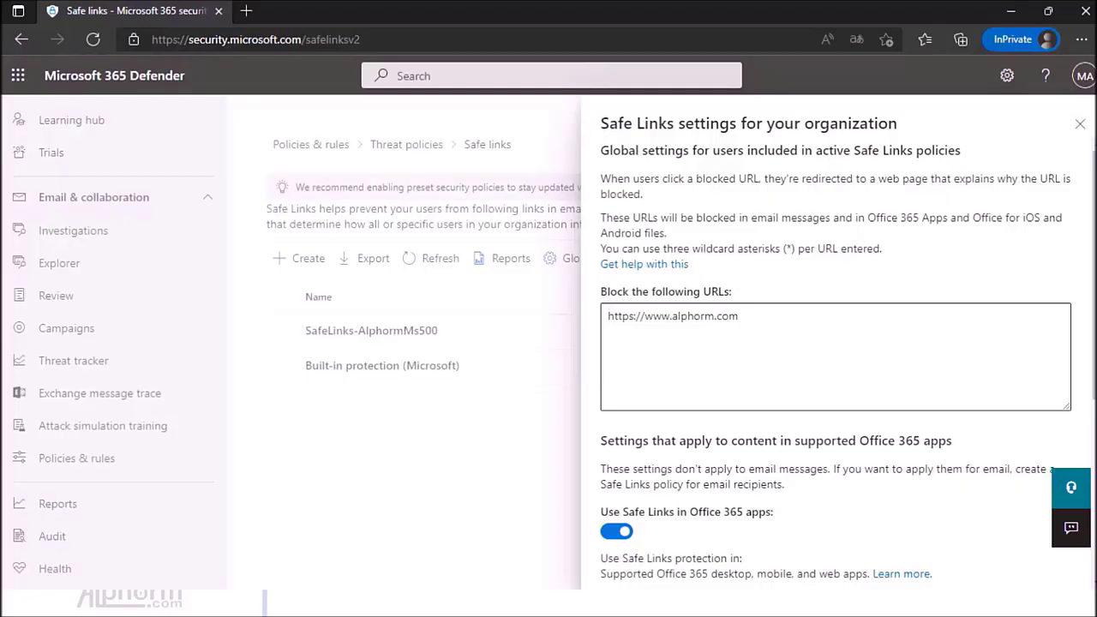
scroll(836, 343, "down", 2)
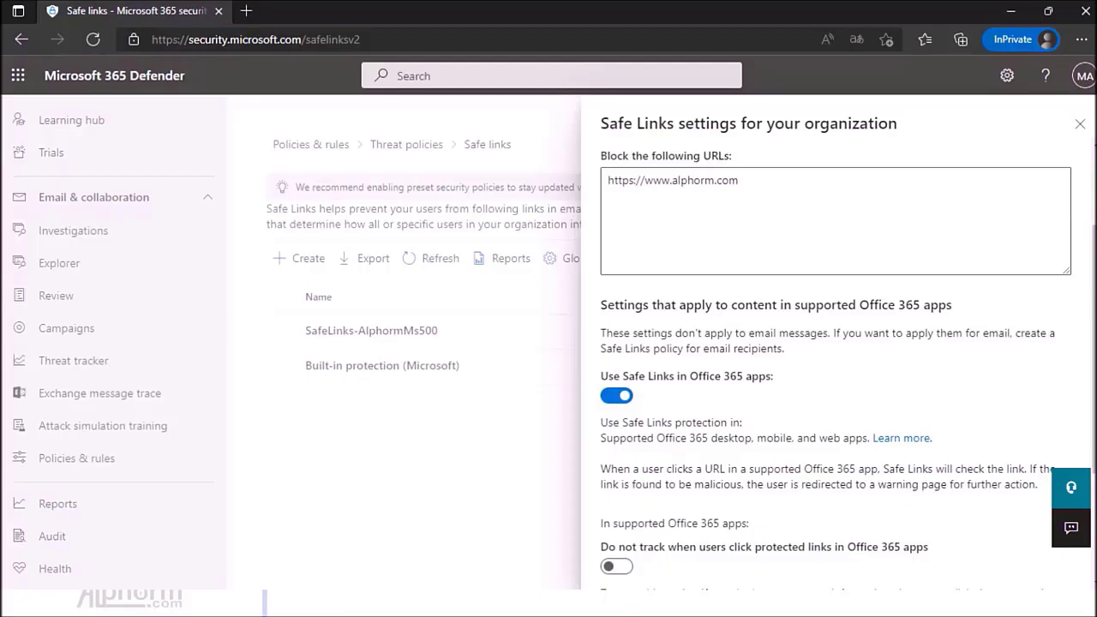
scroll(835, 343, "up", 2)
left_click_drag(739, 316, 607, 316)
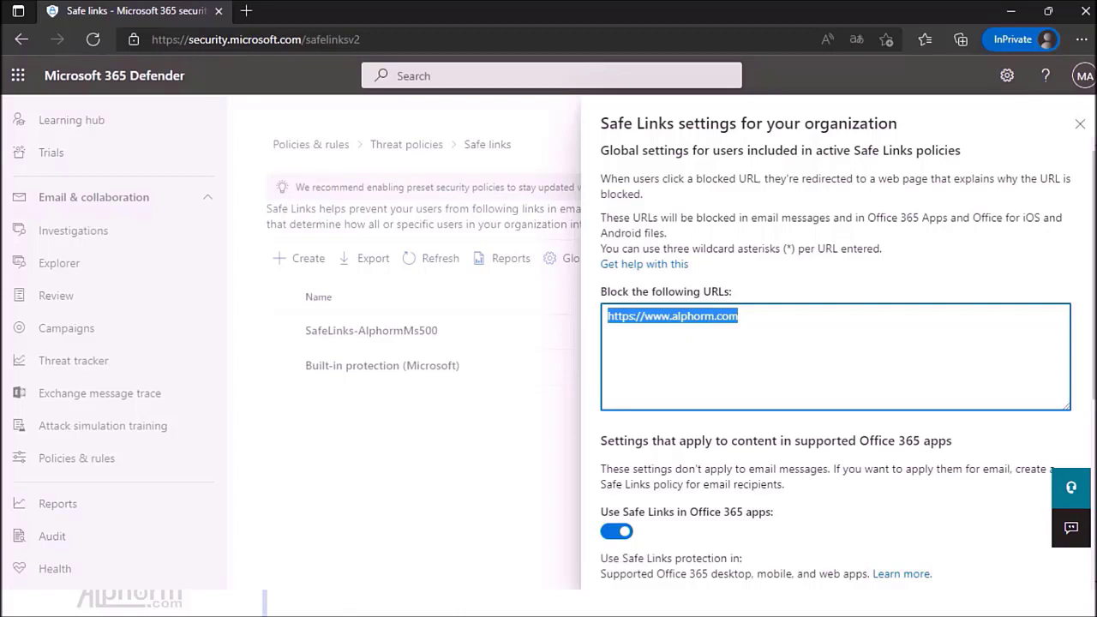
scroll(835, 364, "down", 2)
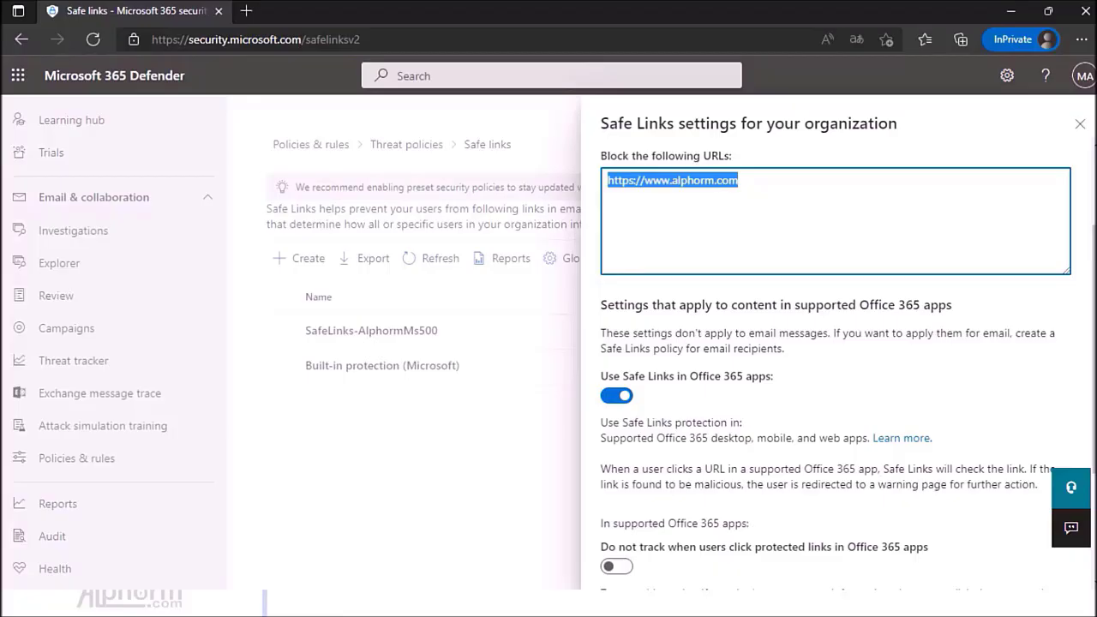
scroll(835, 343, "down", 1)
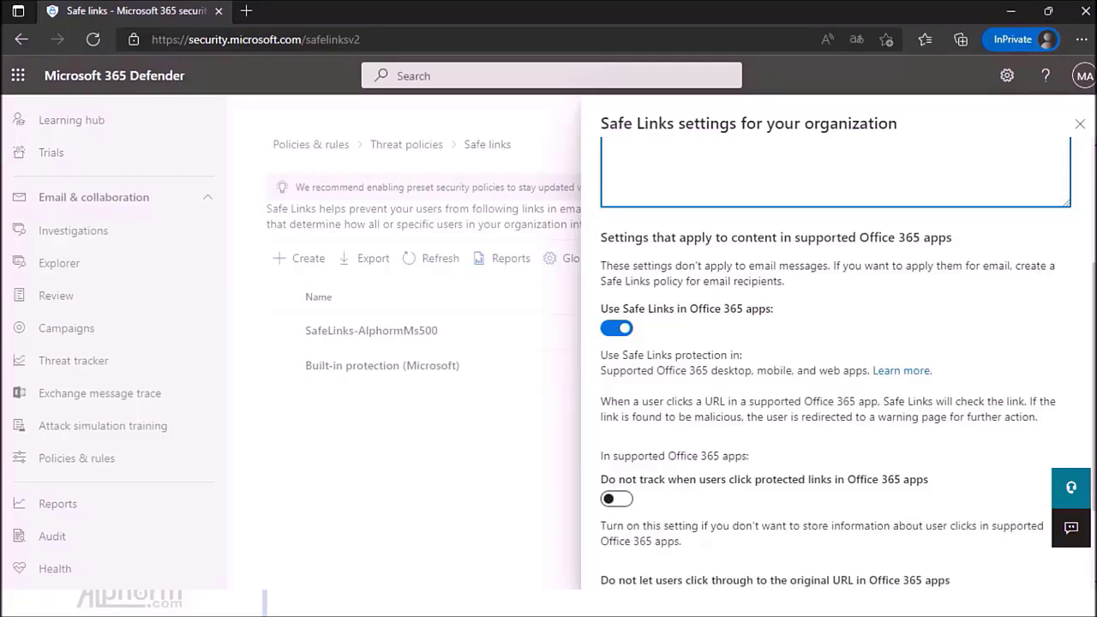
scroll(835, 368, "down", 1)
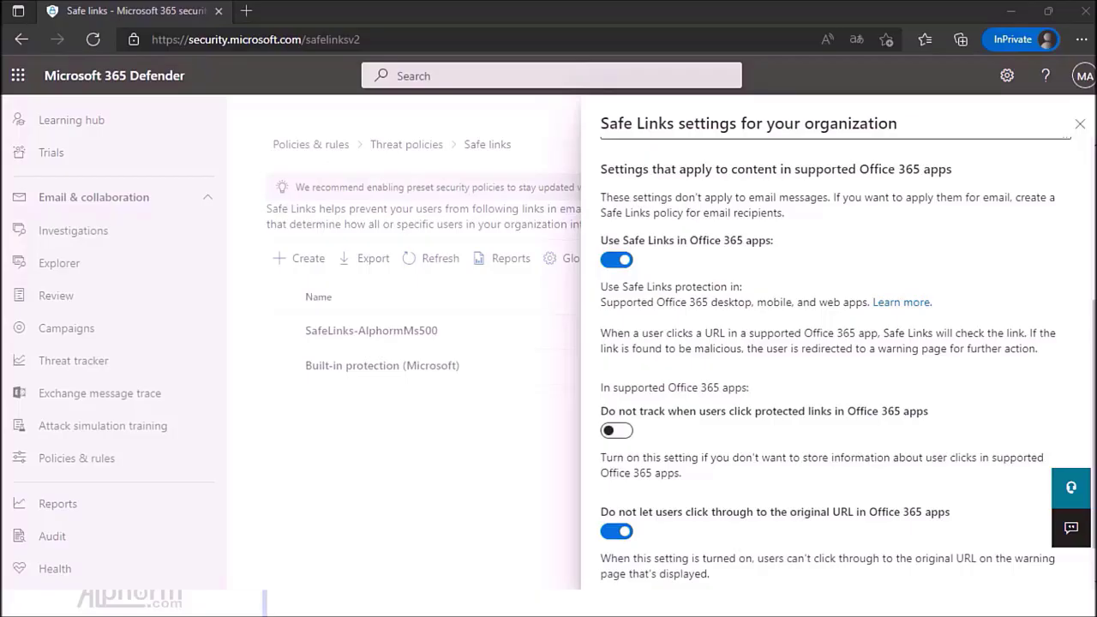
scroll(822, 359, "down", 2)
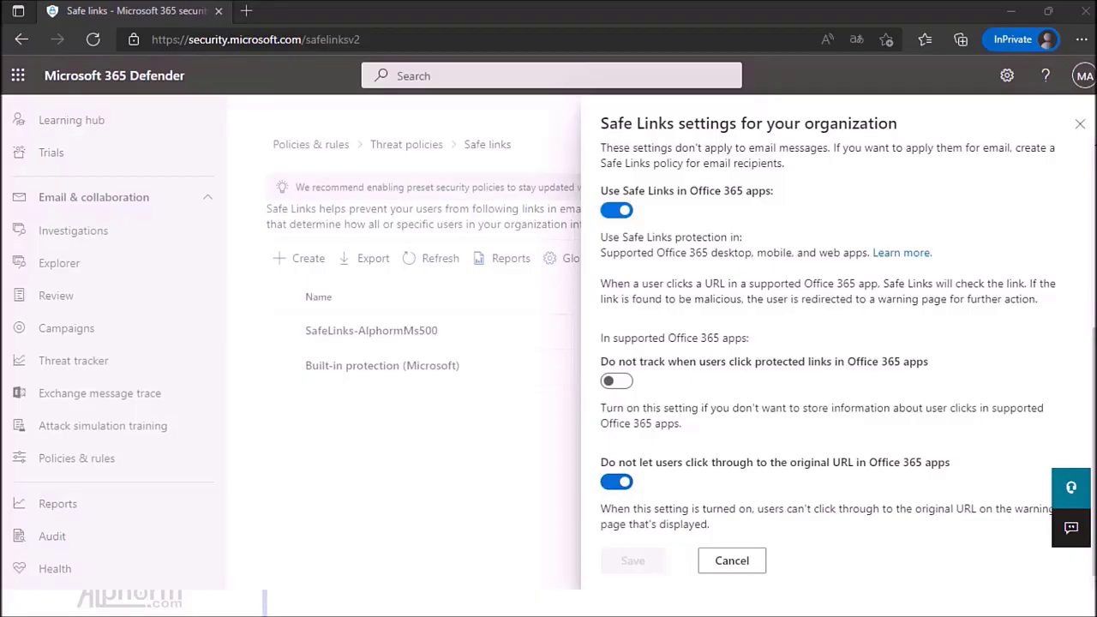
scroll(835, 359, "up", 5)
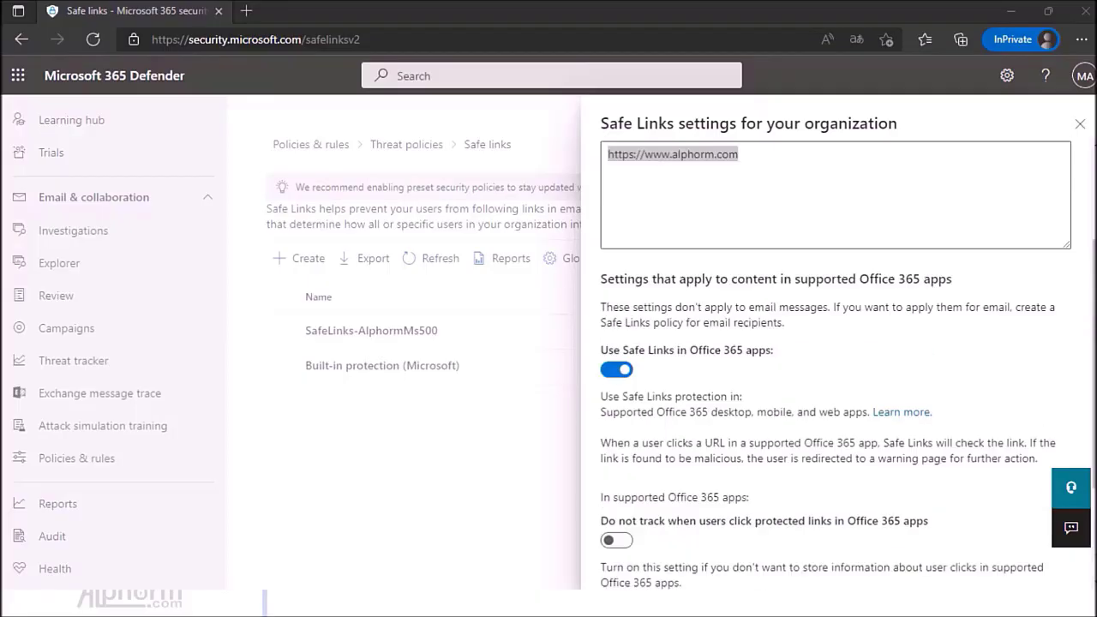
scroll(836, 360, "down", 5)
left_click(731, 560)
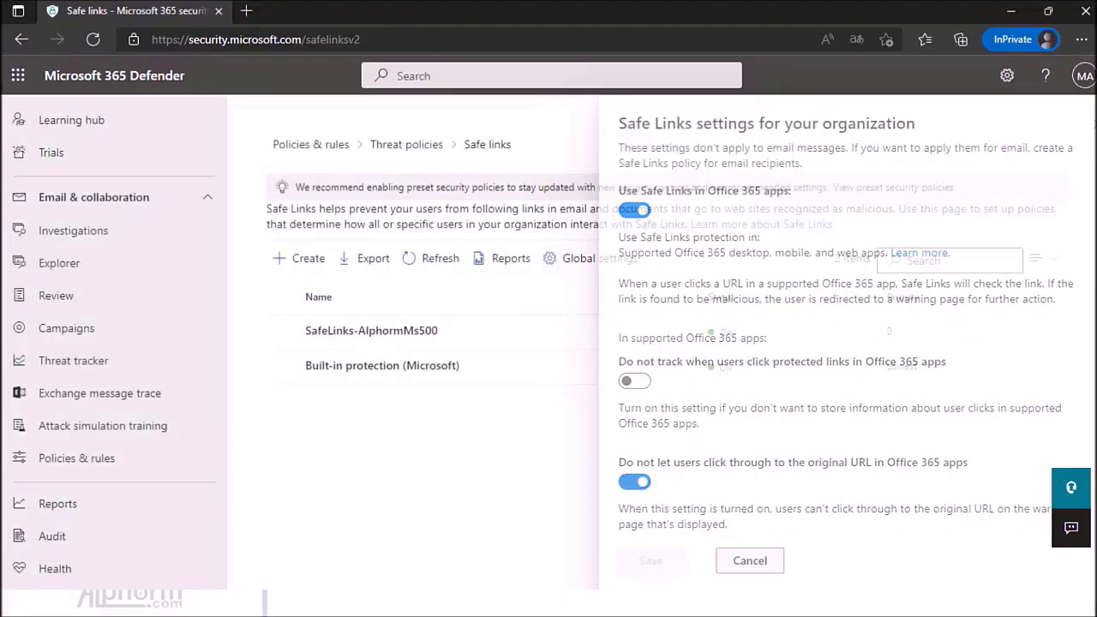
Step: Start a new Safe Links policy named "xfbfbg" without a description and proceed to its users and domains
left_click(300, 258)
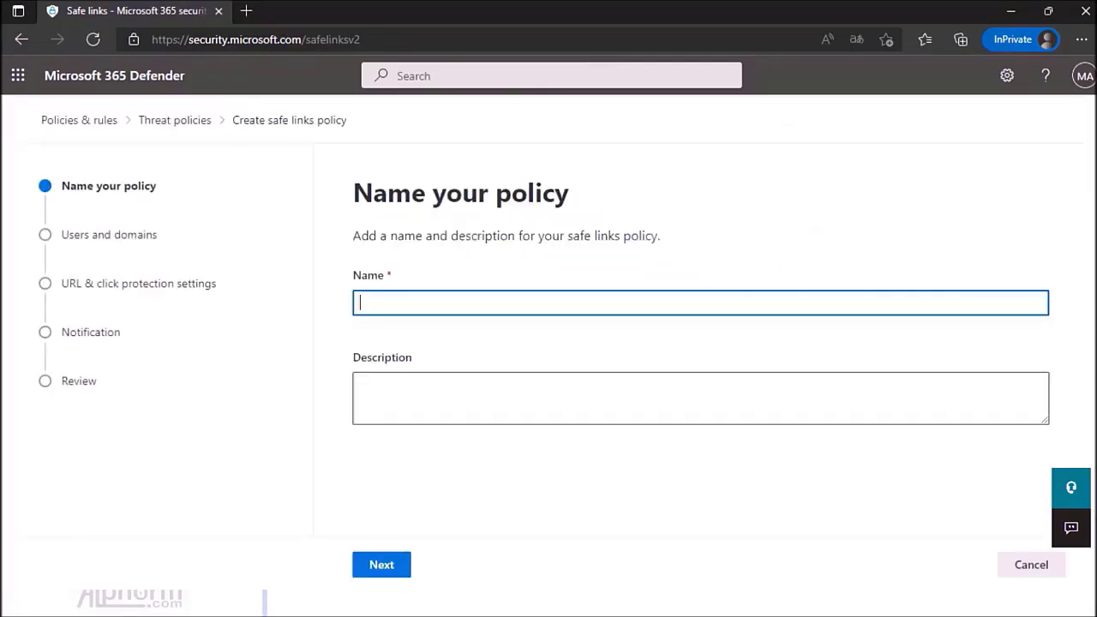
type("xfbfbg")
key("Tab")
key("Tab")
key("Return")
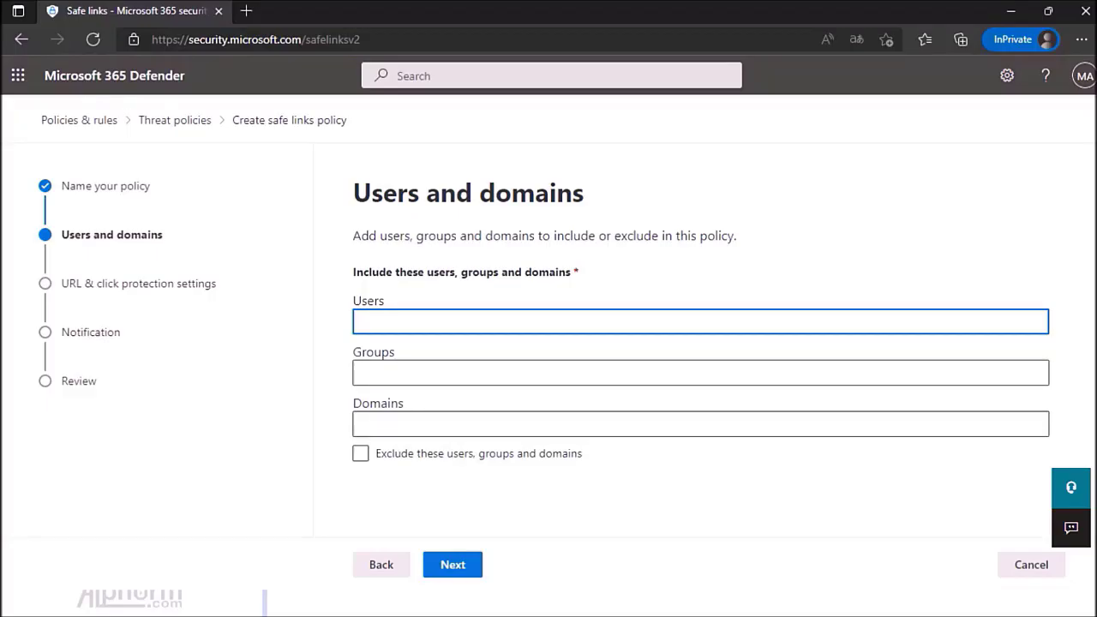
Step: Include the domain M365x94564893.onmicrosoft.com in the policy and proceed to the URL & click protection settings
left_click(699, 424)
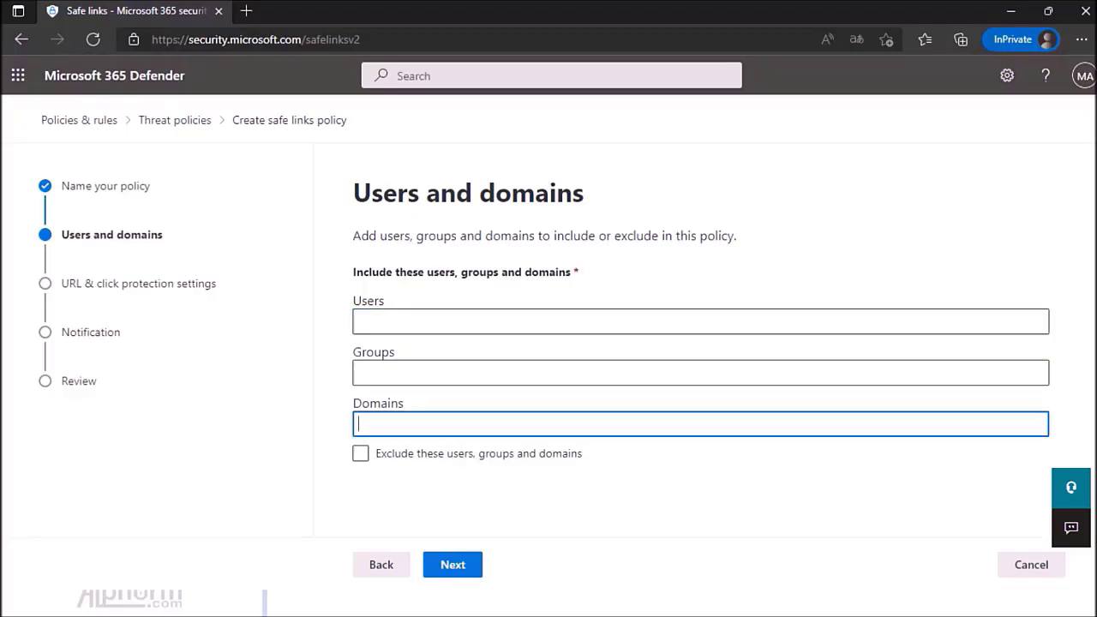
type("m365")
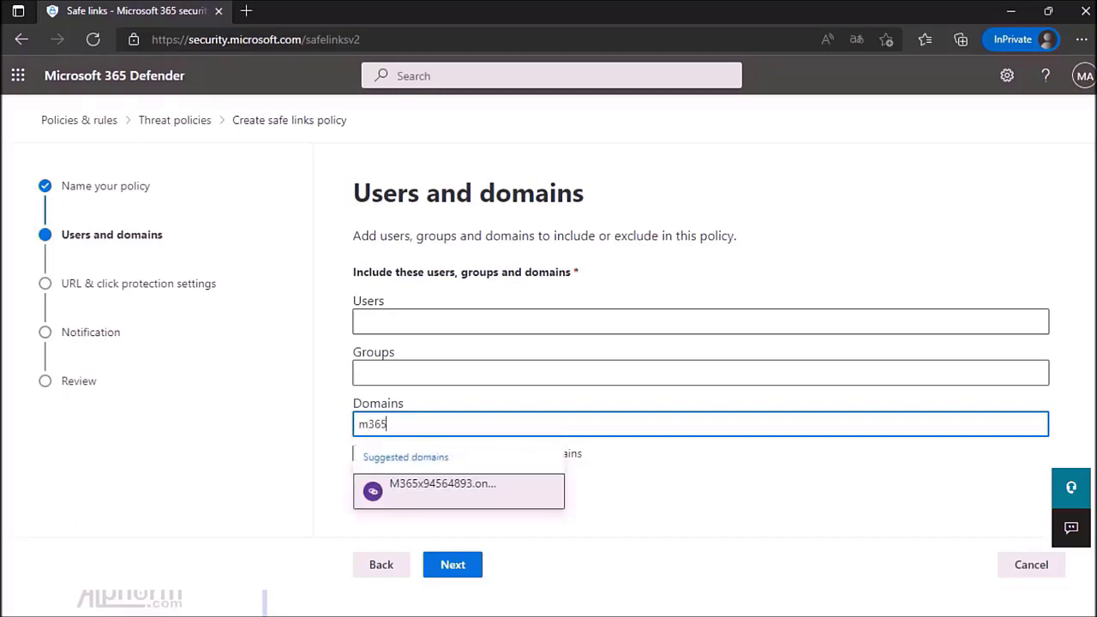
key("Return")
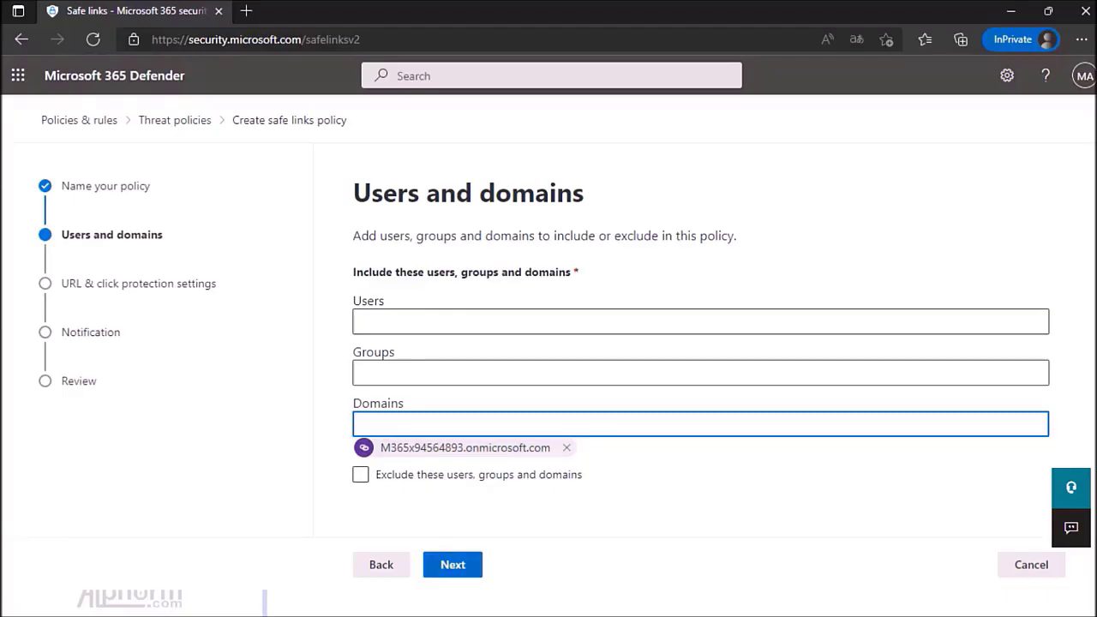
left_click(452, 564)
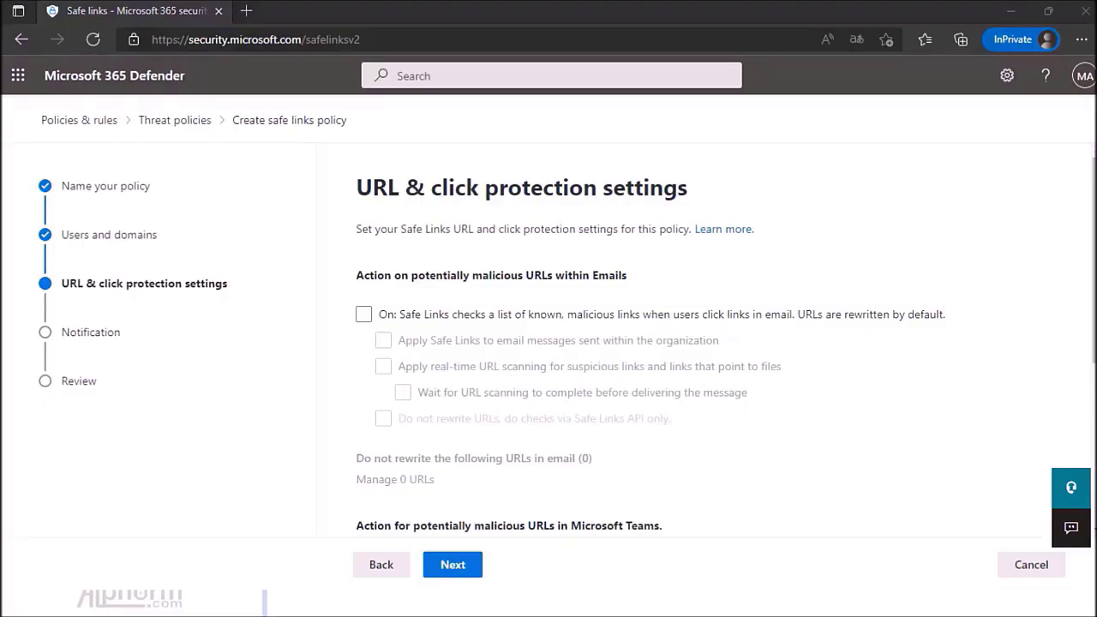
Step: Enable Safe Links for email, covering internal messages, real-time URL scanning, and waiting for scanning to complete before delivery
left_click(364, 313)
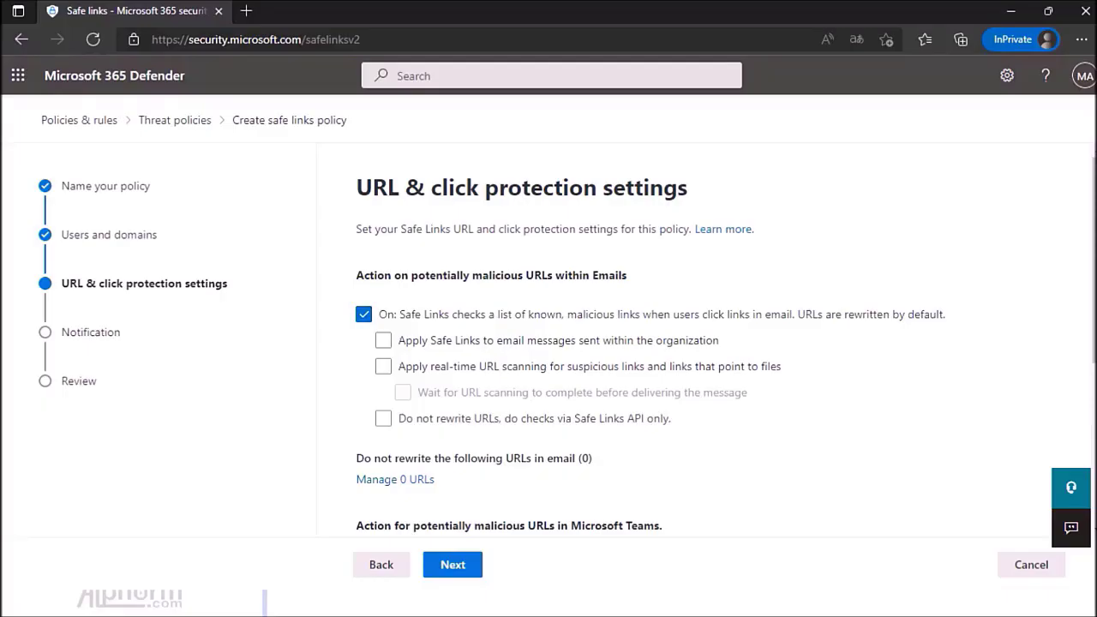
left_click(383, 340)
left_click(383, 340)
left_click(383, 366)
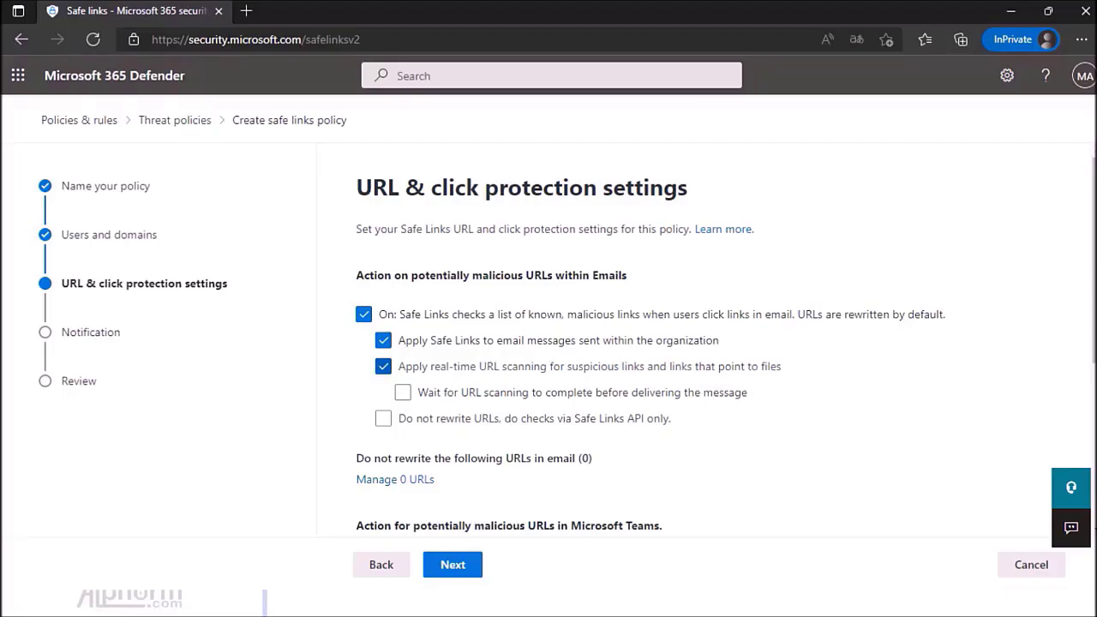
left_click(403, 393)
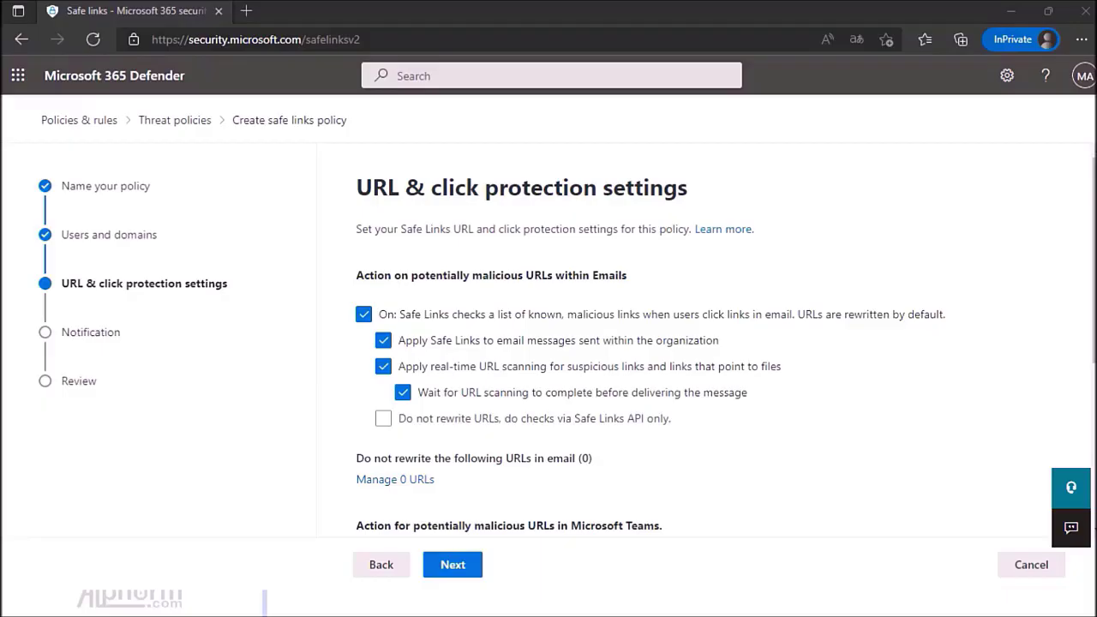
Step: Look at the form for adding URLs that should not be rewritten, and leave it without adding any
left_click(394, 479)
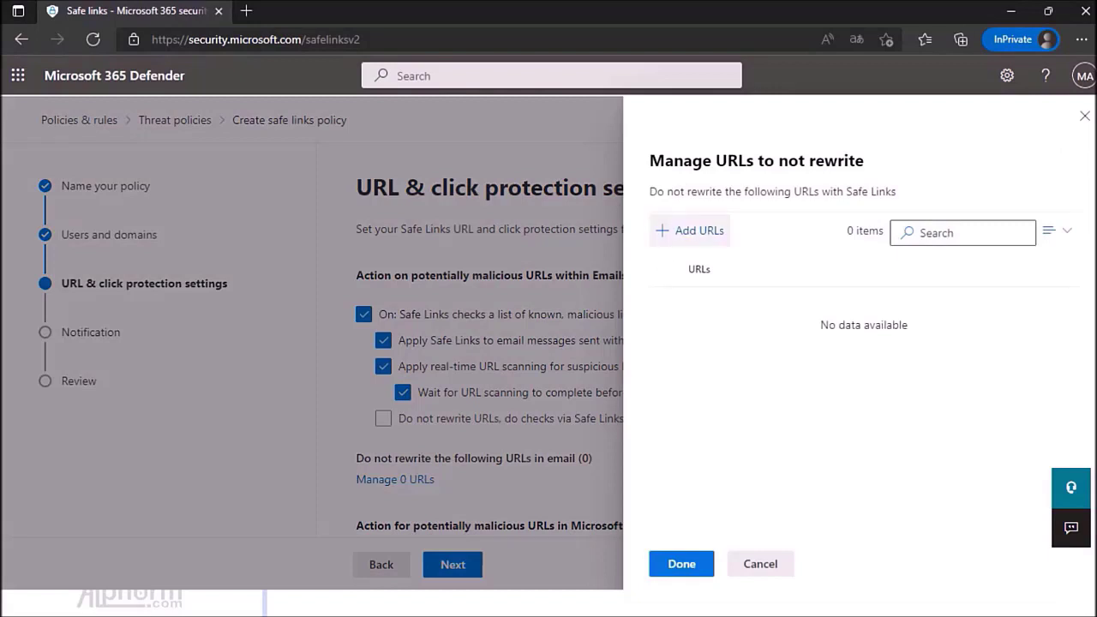
left_click(689, 231)
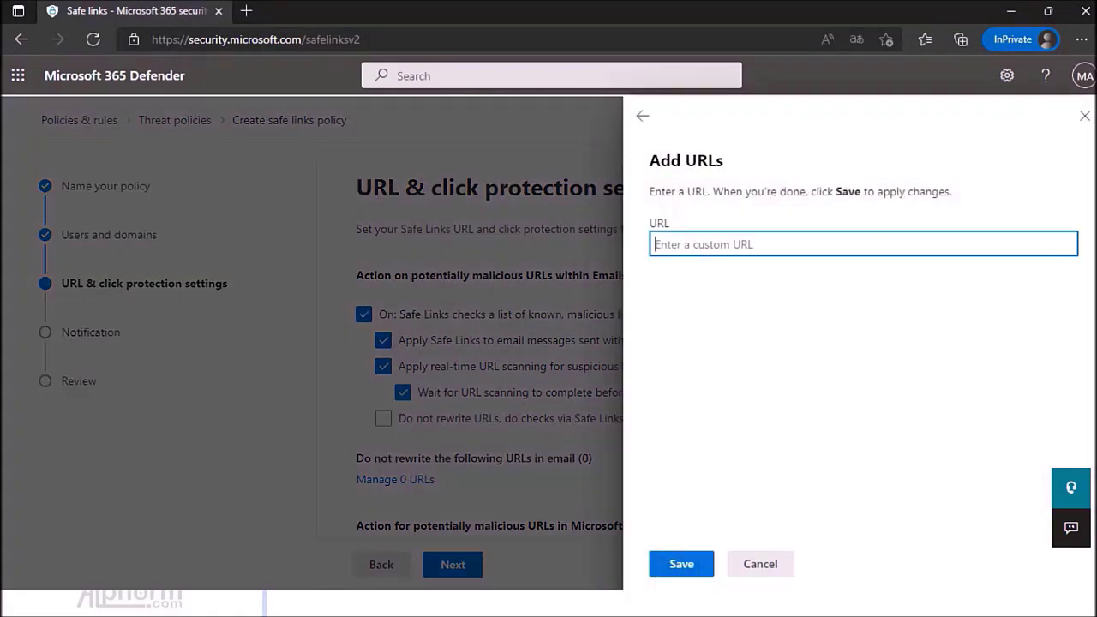
left_click(760, 563)
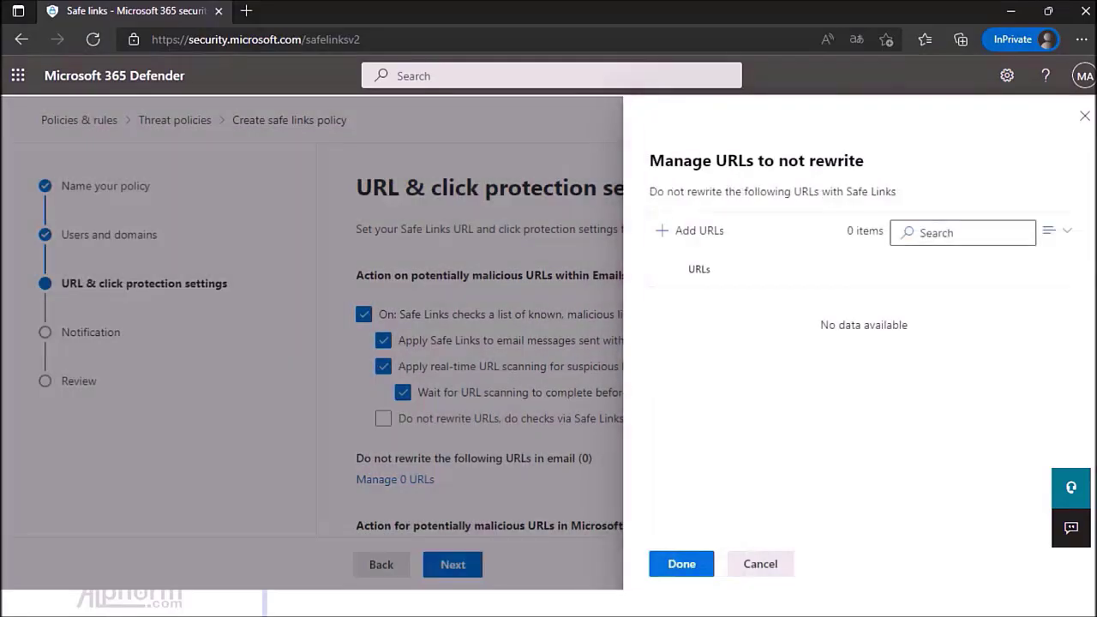
left_click(760, 563)
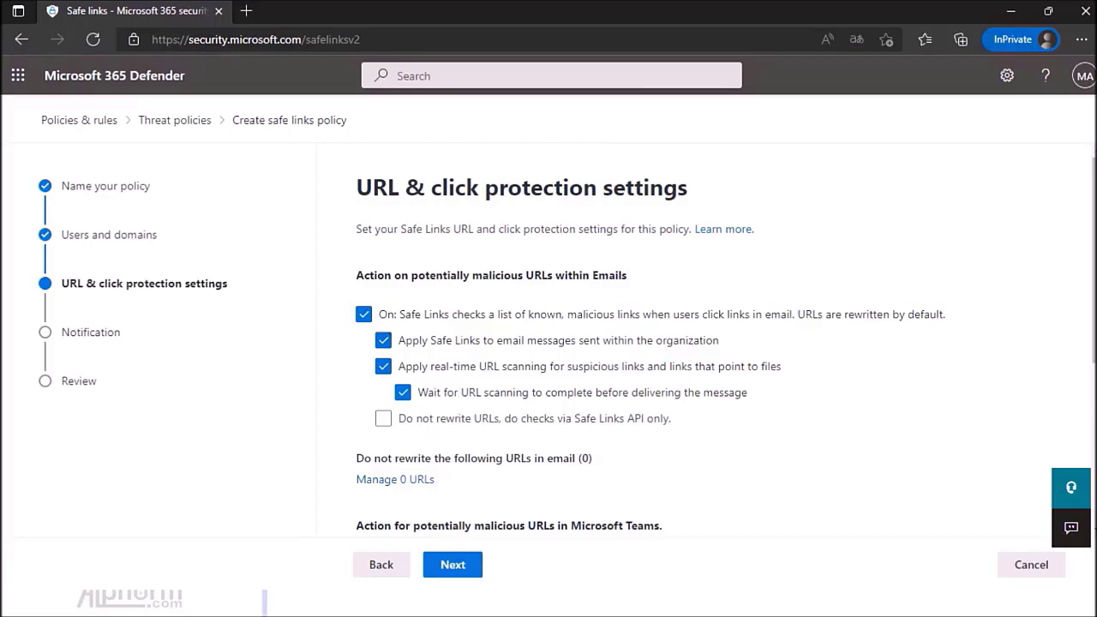
Step: Enable Safe Links checks for Microsoft Teams and Microsoft Office apps, keep the click protection defaults, and proceed to the notification settings
scroll(702, 343, "down", 2)
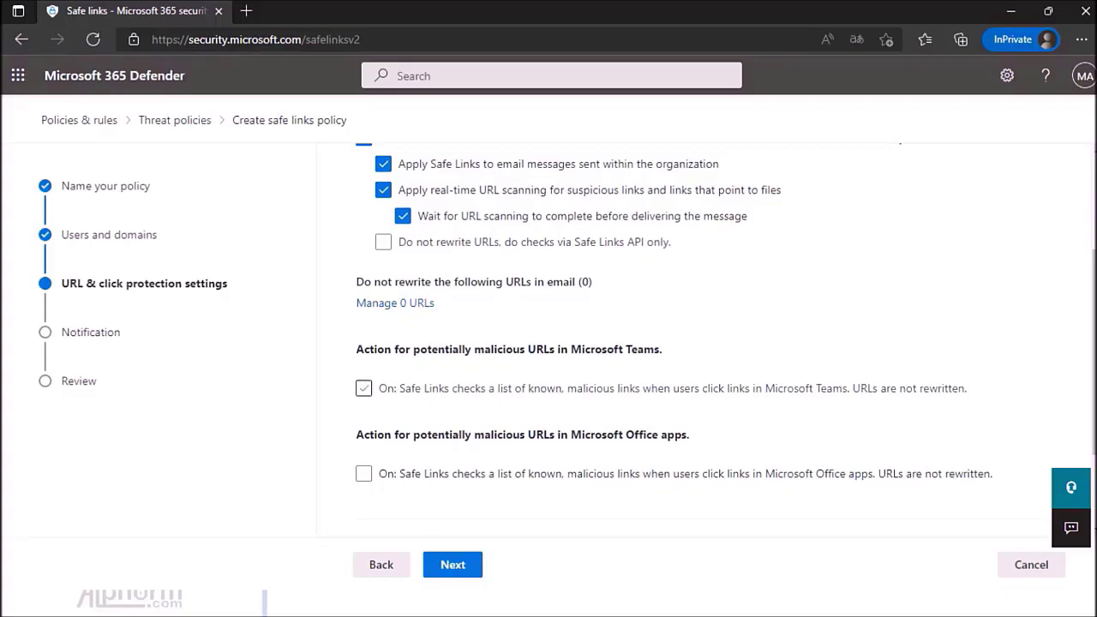
left_click(363, 388)
left_click(364, 473)
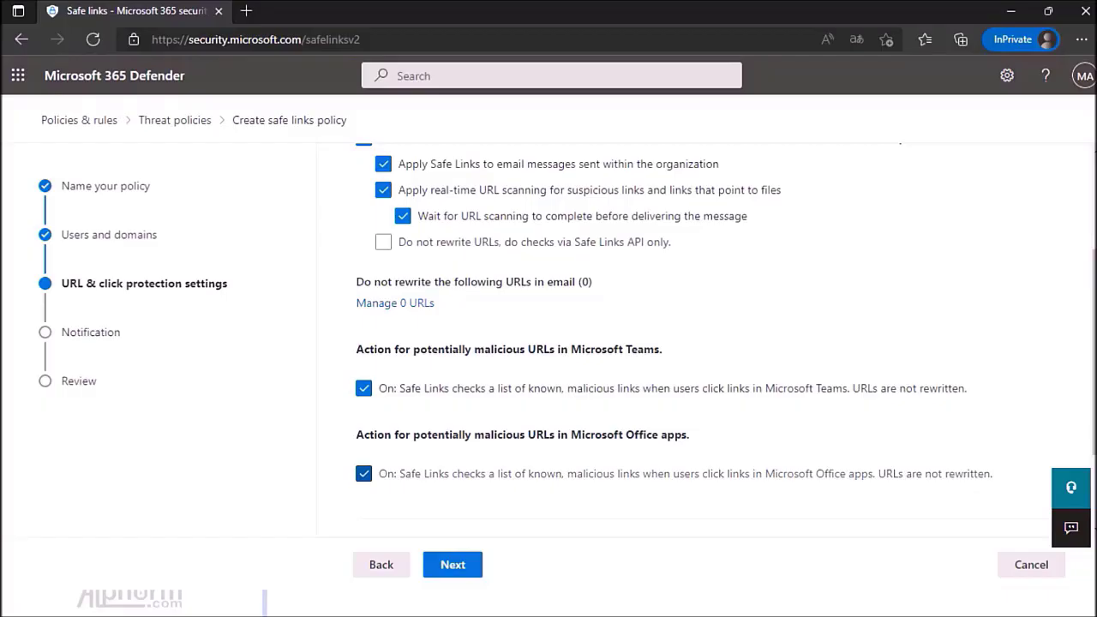
scroll(686, 342, "down", 2)
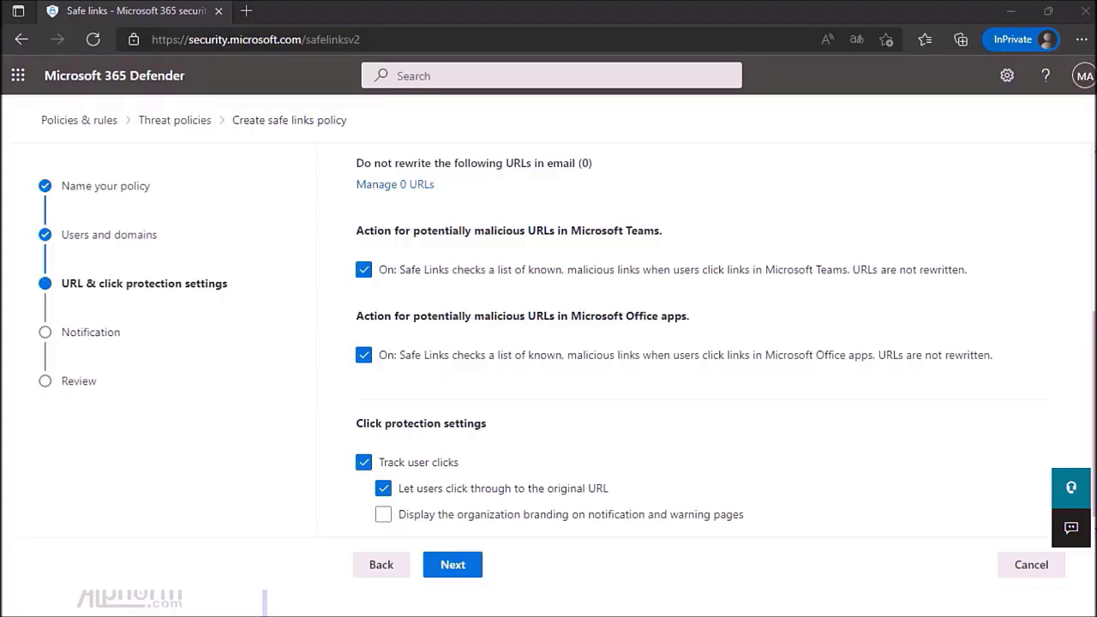
scroll(685, 343, "down", 1)
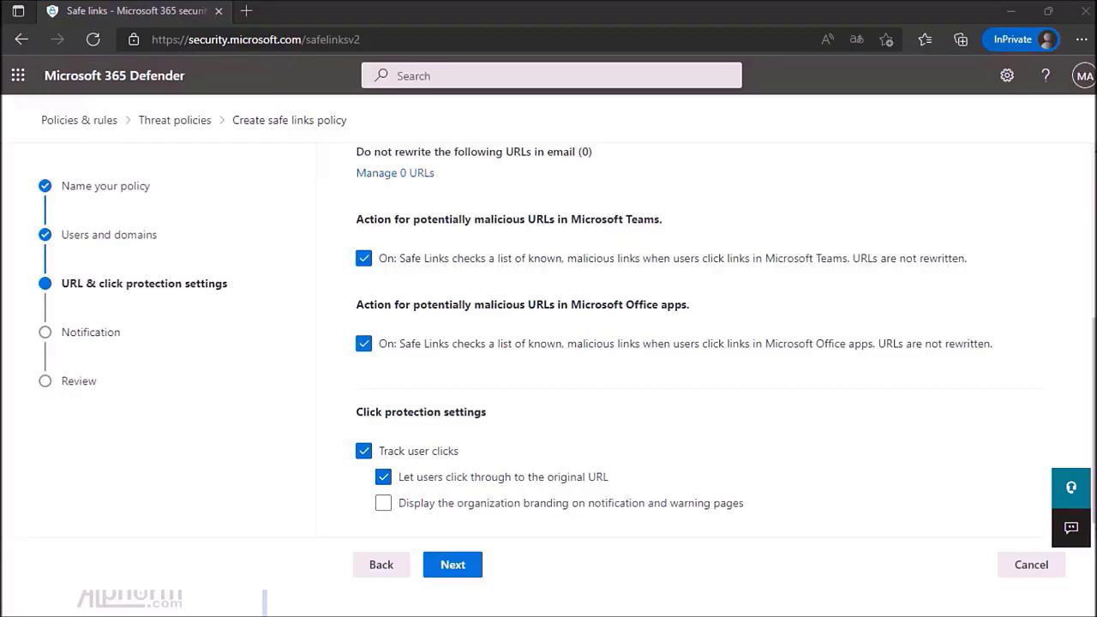
left_click(452, 564)
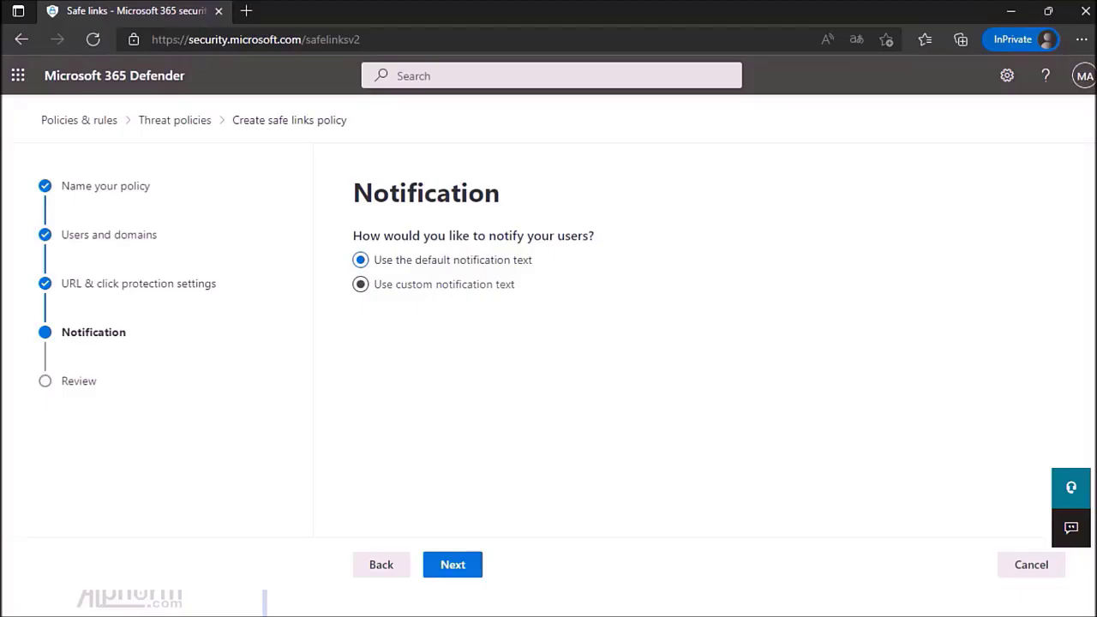
Step: Choose custom notification text for the policy, leave the text empty, and cancel the policy creation
left_click(360, 283)
left_click(514, 368)
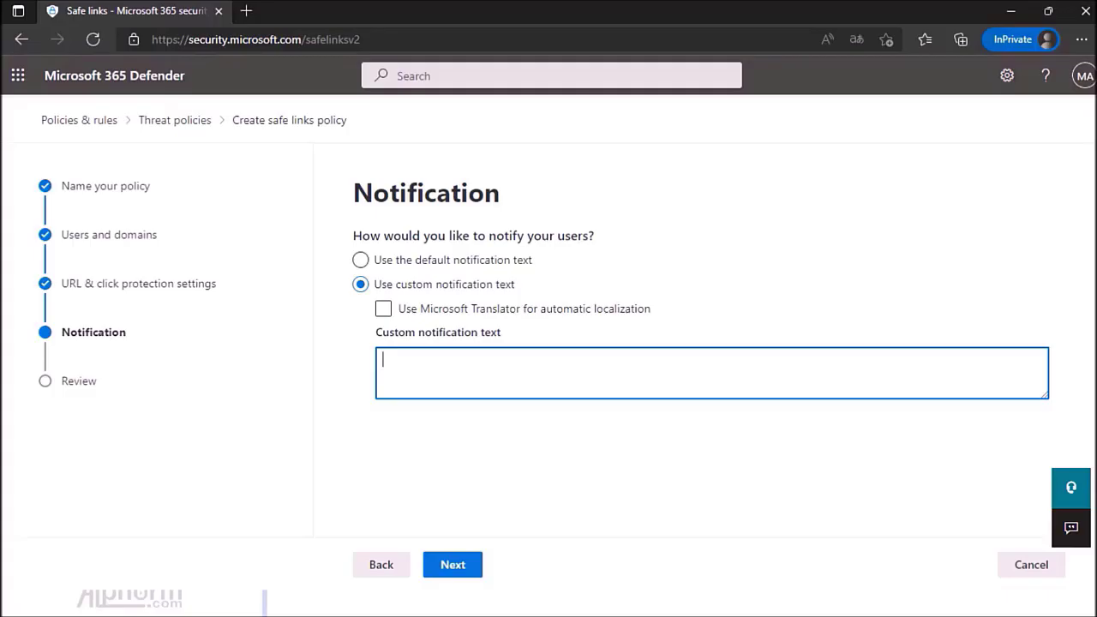
left_click(1030, 563)
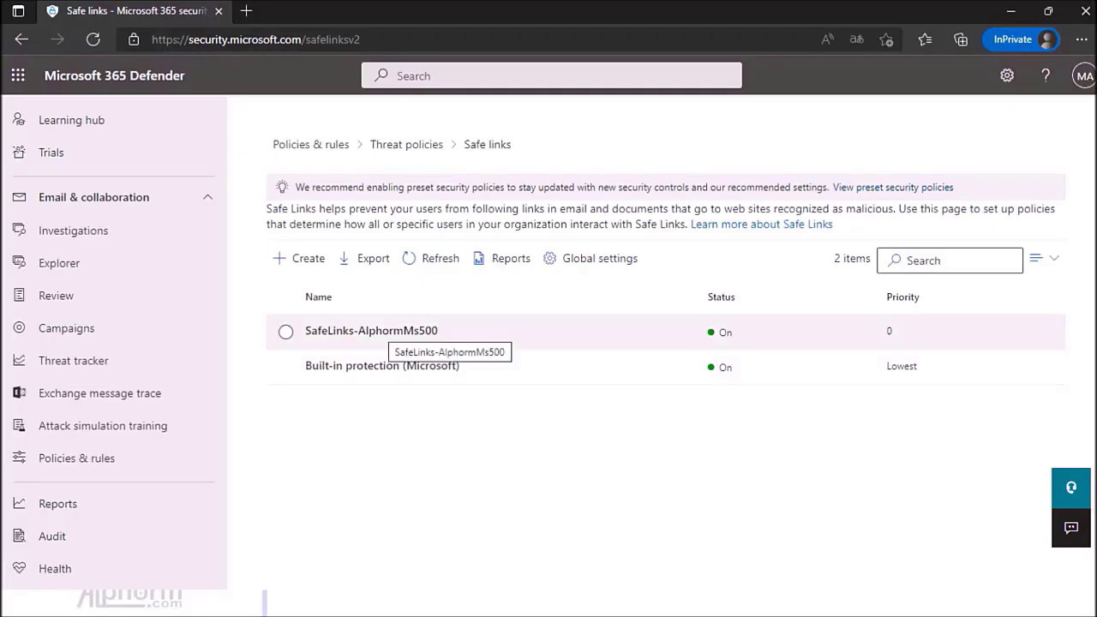
Step: Open the details of the SafeLinks-AlphormMs500 policy and check its included recipient domains
left_click(403, 330)
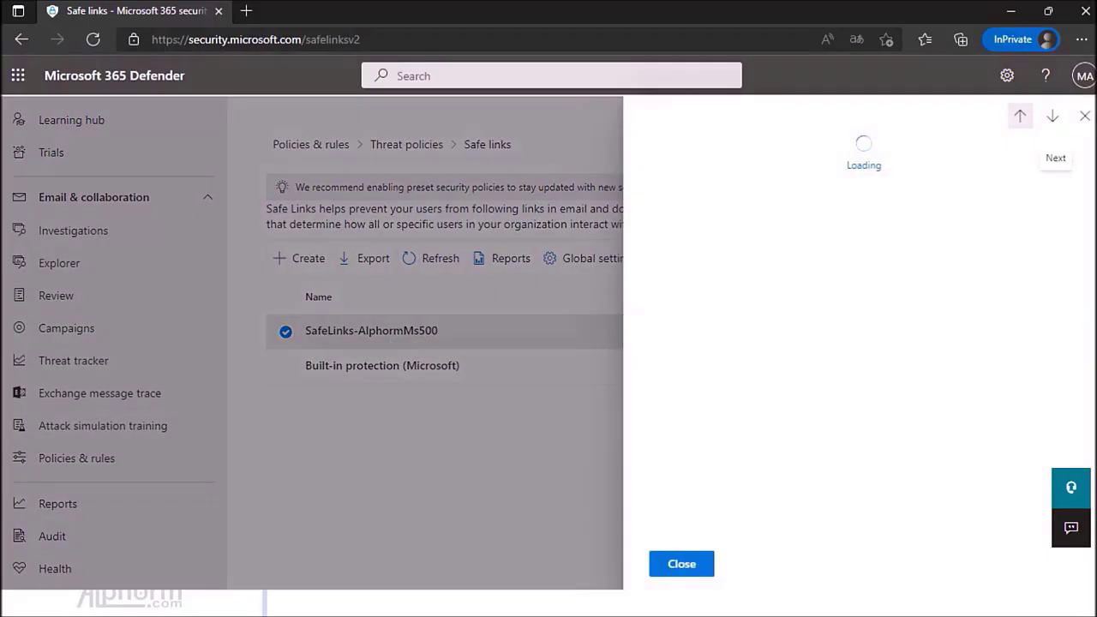
scroll(857, 386, "down", 1)
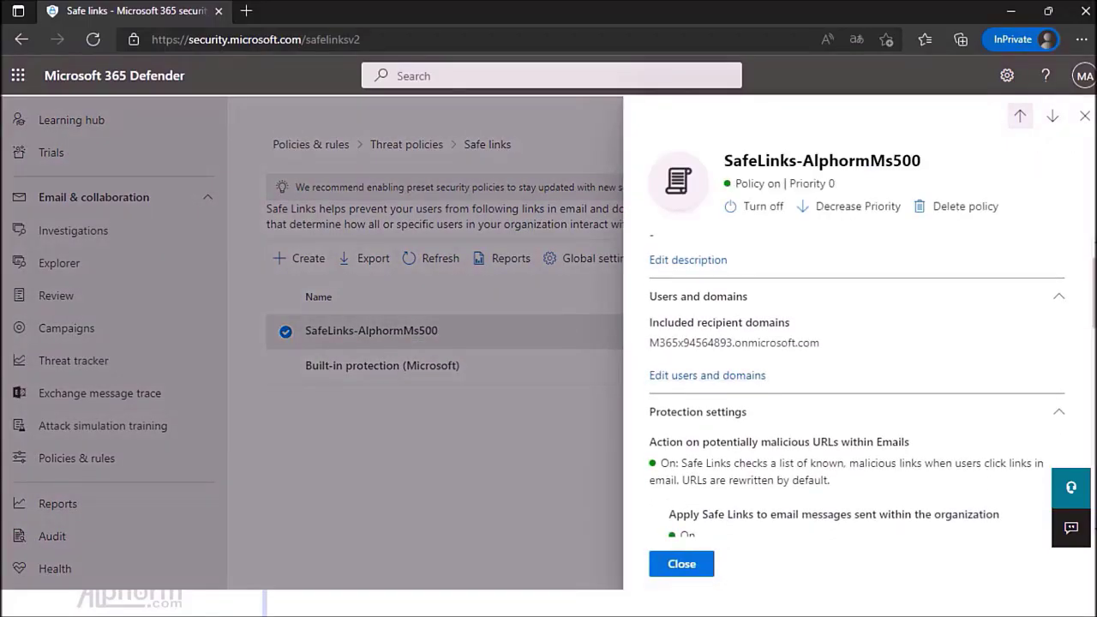
left_click_drag(658, 343, 819, 343)
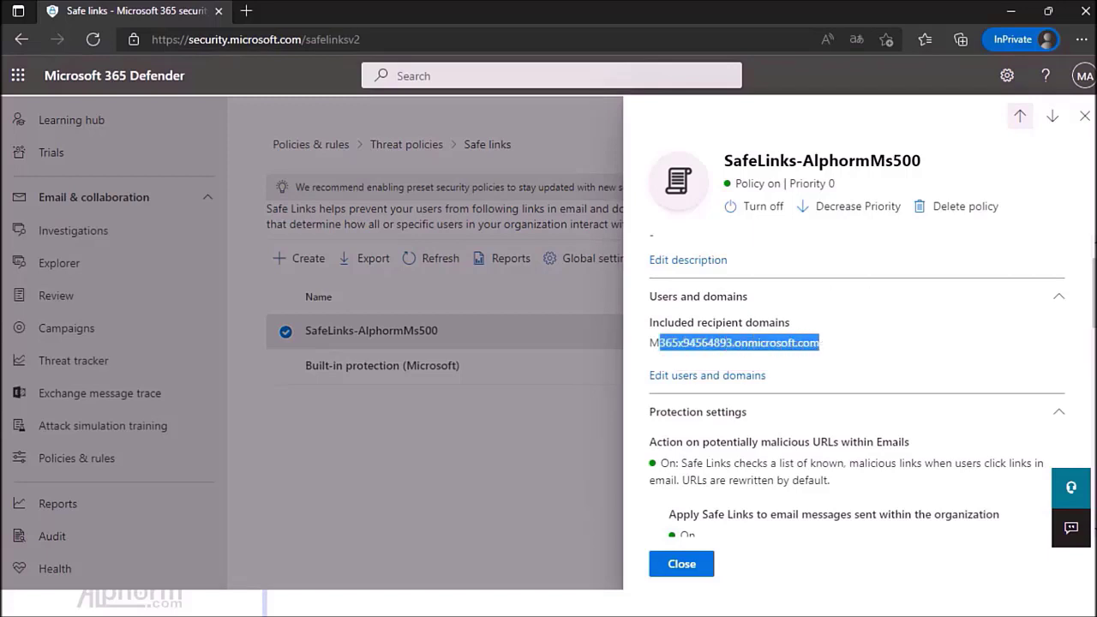
Step: Review the protection settings of the SafeLinks-AlphormMs500 policy for email, Microsoft Teams and Office apps, down to its notification settings
scroll(856, 386, "down", 5)
scroll(857, 385, "down", 1)
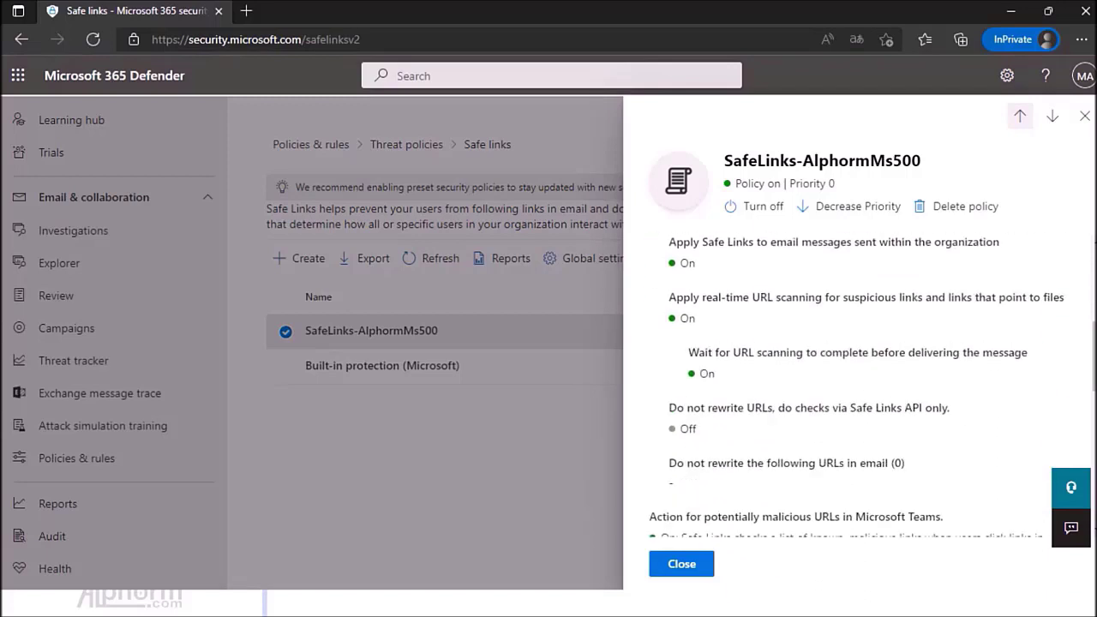
scroll(857, 385, "down", 3)
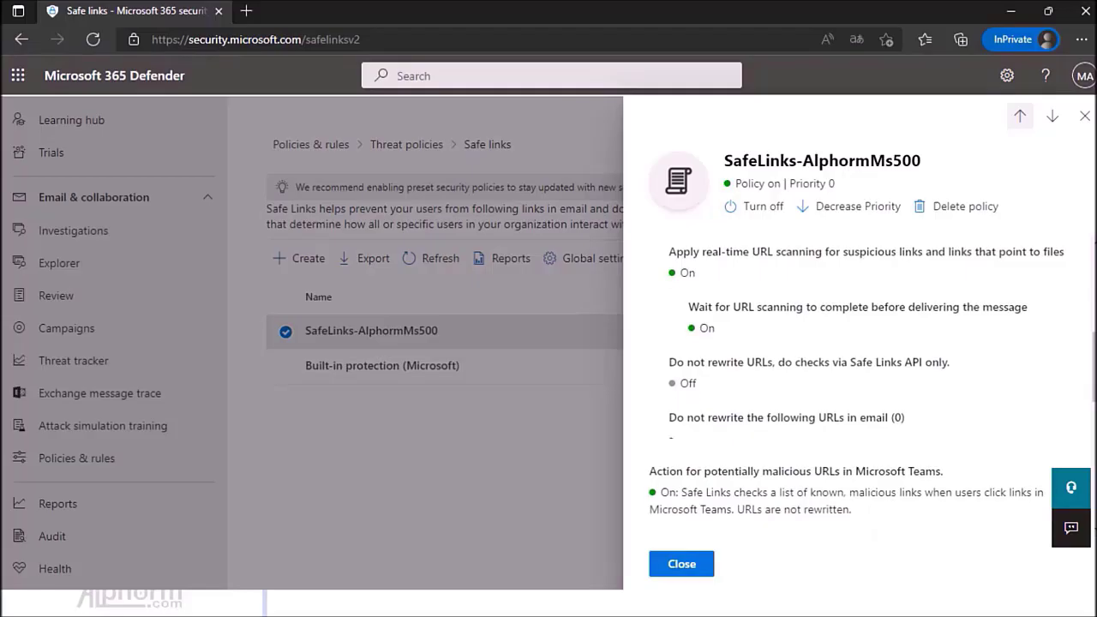
scroll(856, 386, "down", 6)
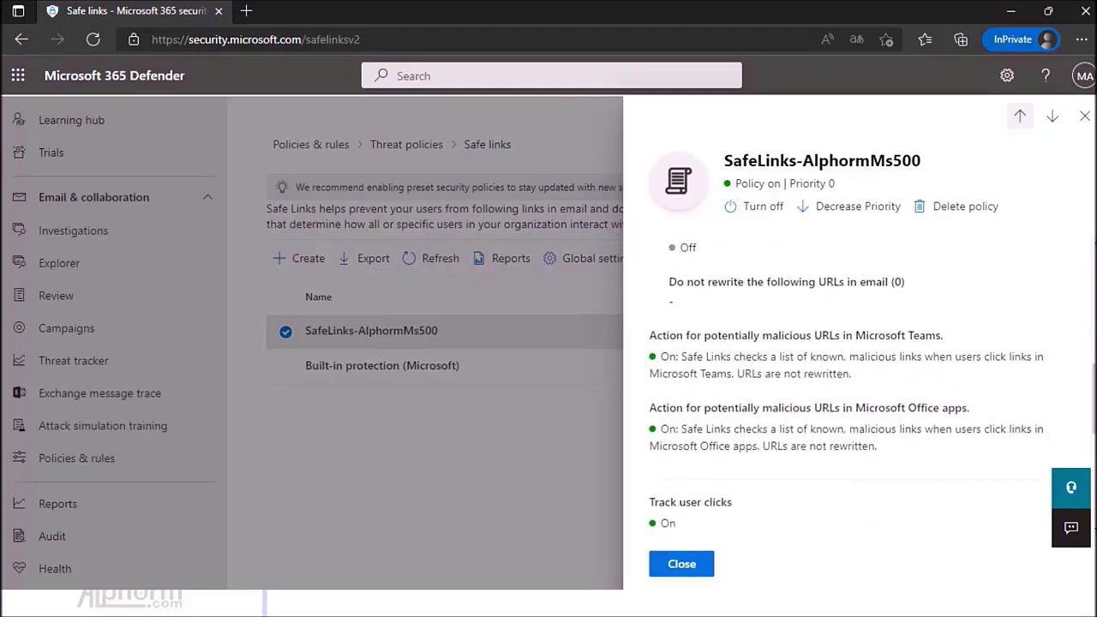
scroll(857, 385, "down", 3)
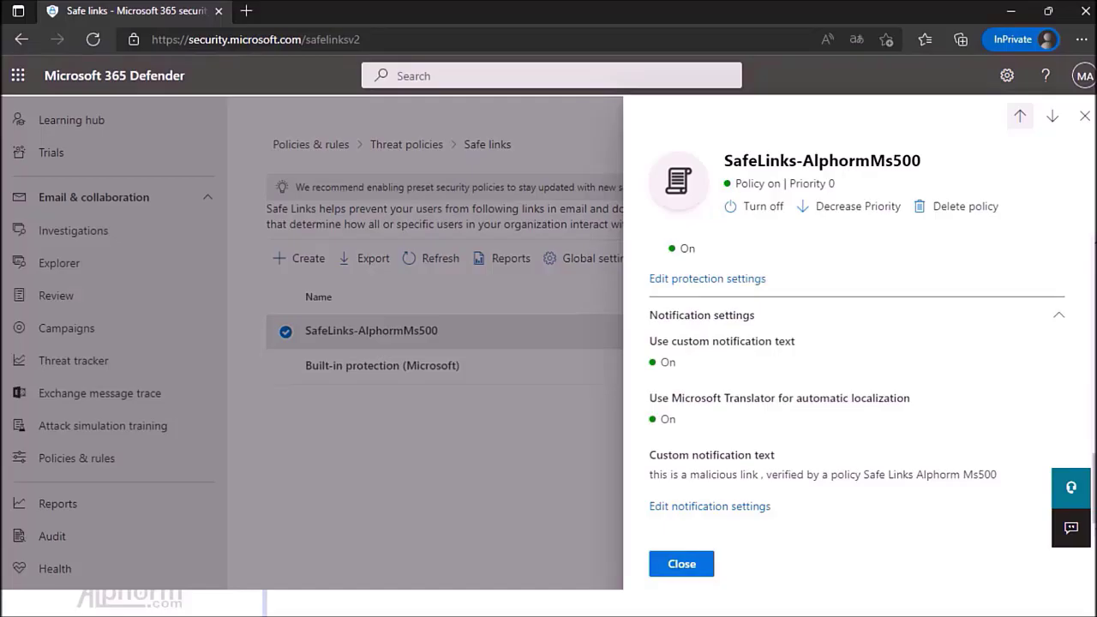
Step: Check the custom notification text in the policy's notification settings
left_click_drag(659, 474, 949, 474)
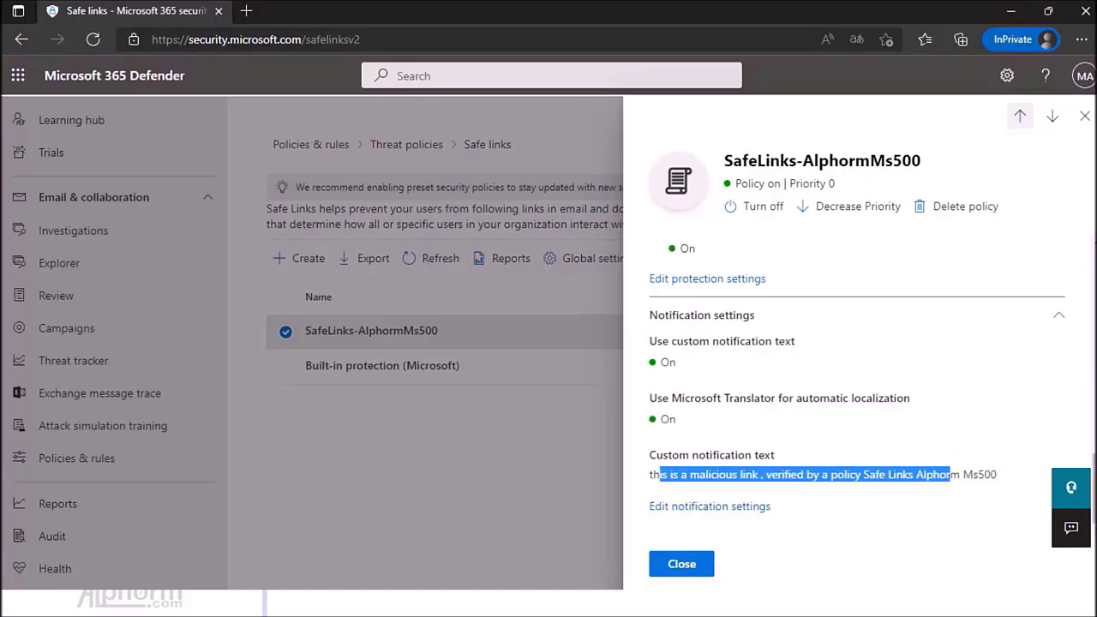
left_click(949, 473)
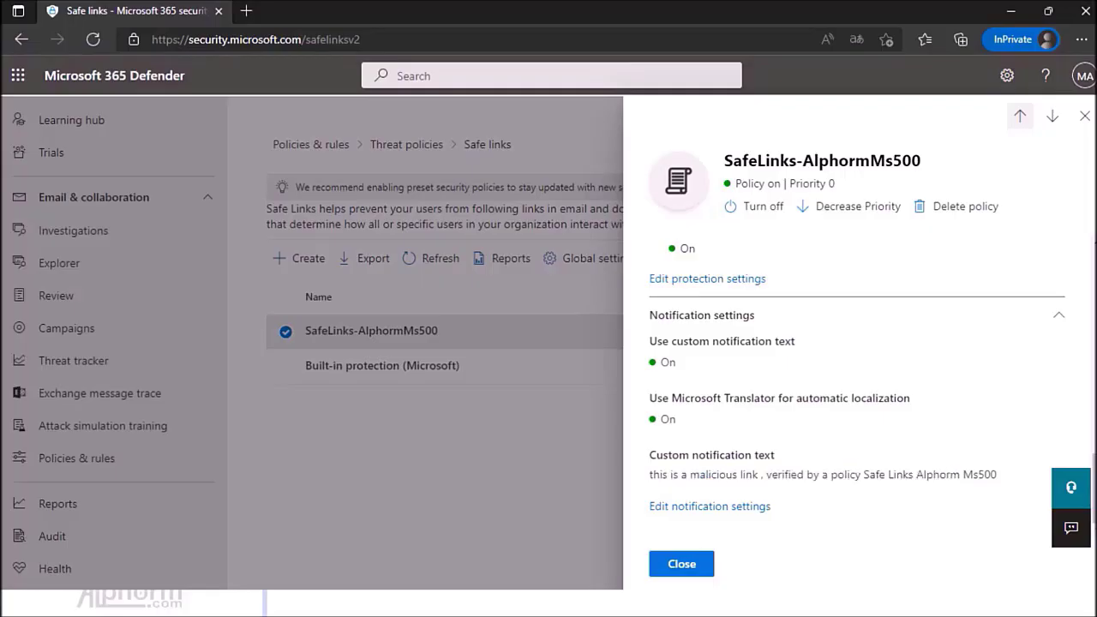
left_click_drag(894, 474, 996, 473)
triple_click(942, 474)
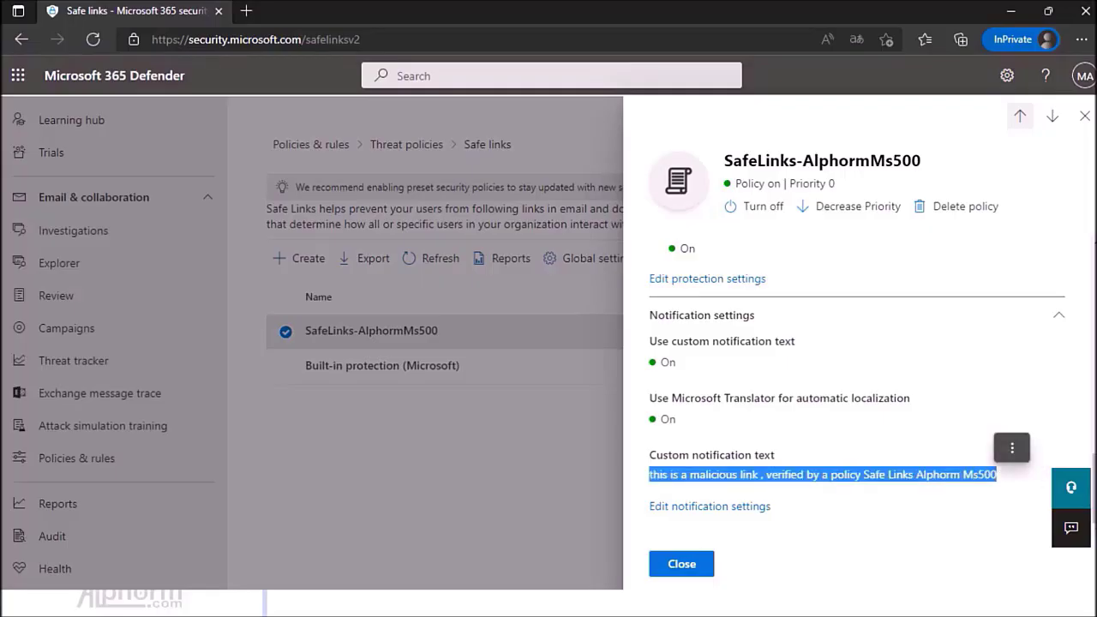
triple_click(949, 474)
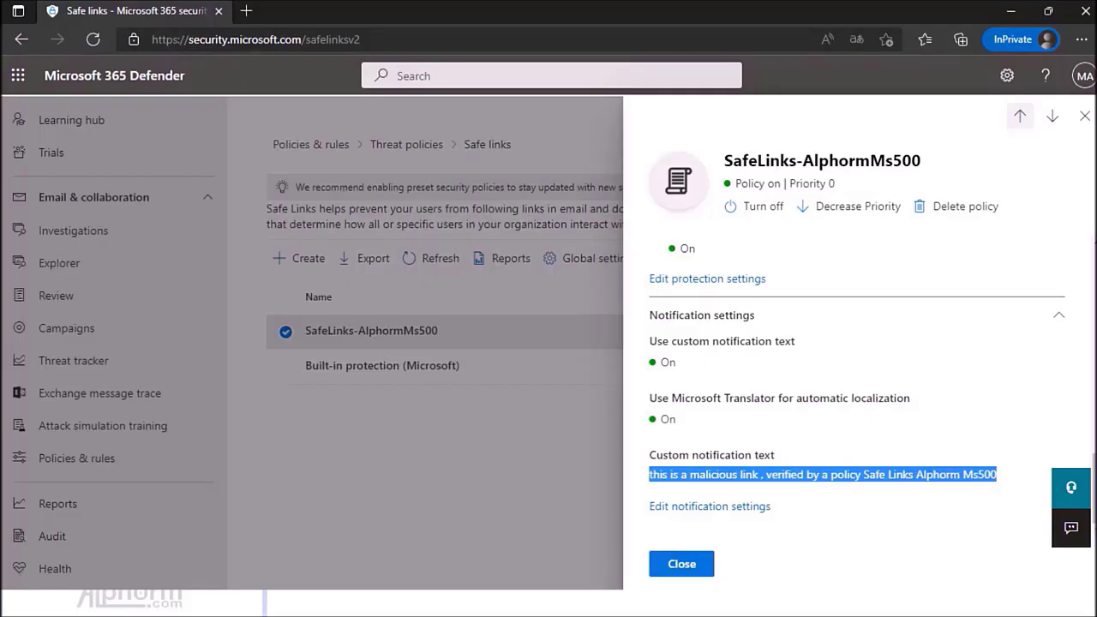
Step: Open Microsoft Teams at teams.microsoft.com in a new browser tab
left_click(246, 10)
type("team")
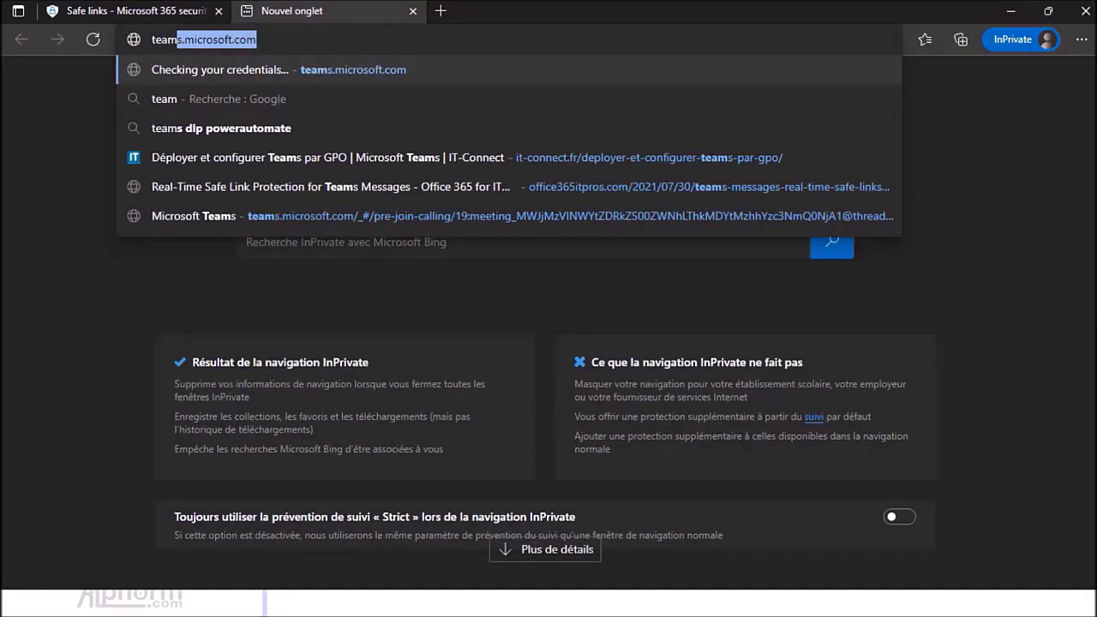
key("Return")
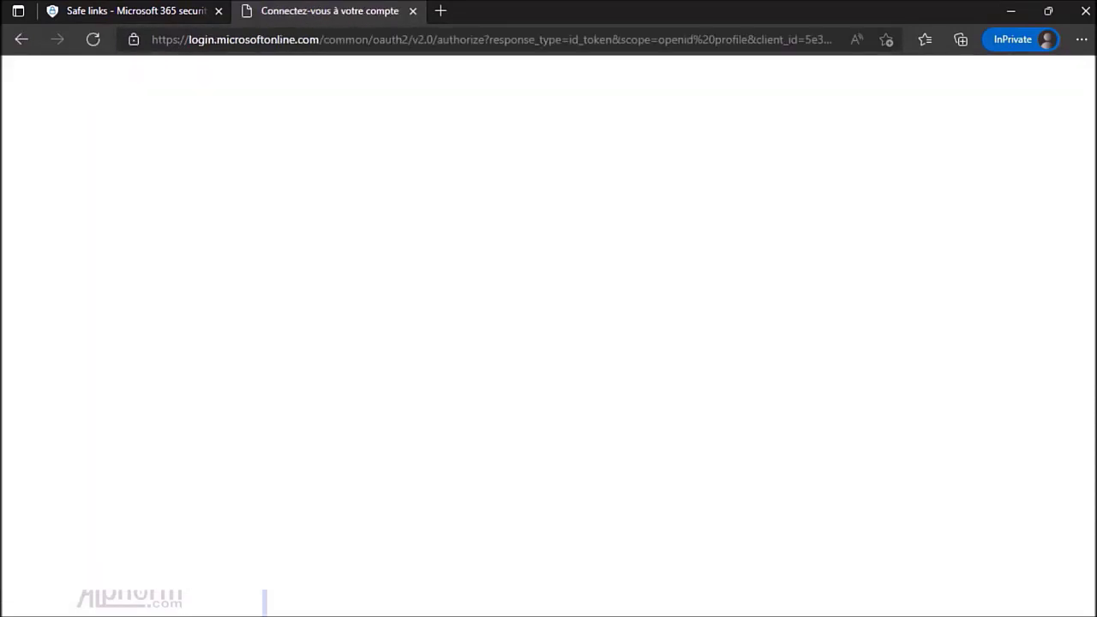
Step: Return to the Safe links page, close the policy details and check the Safe Links global settings
key("ctrl+Tab")
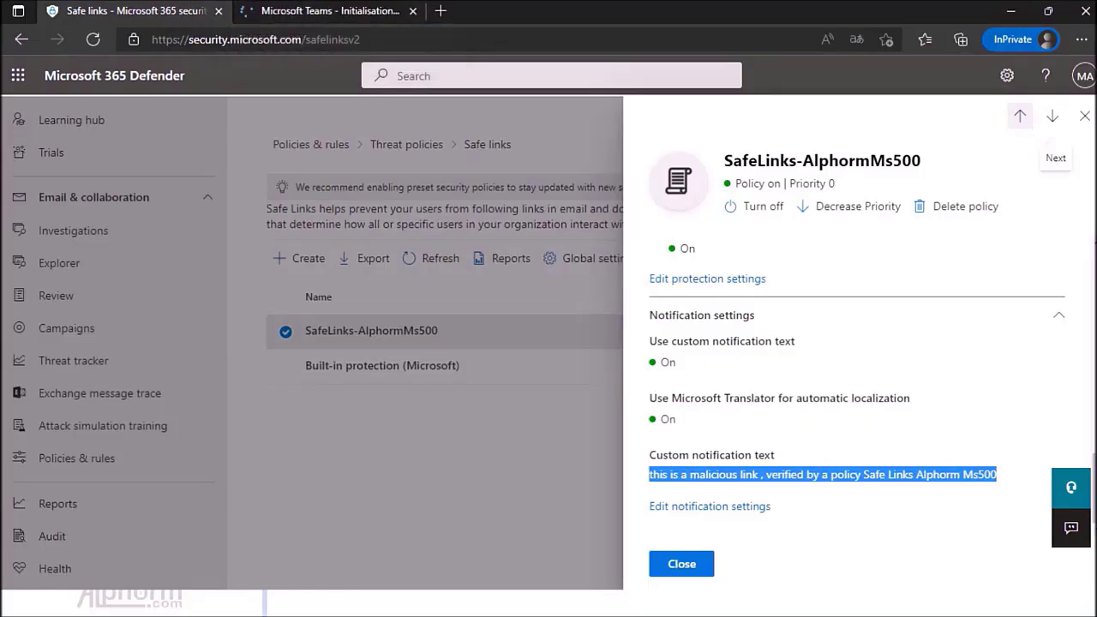
key("Escape")
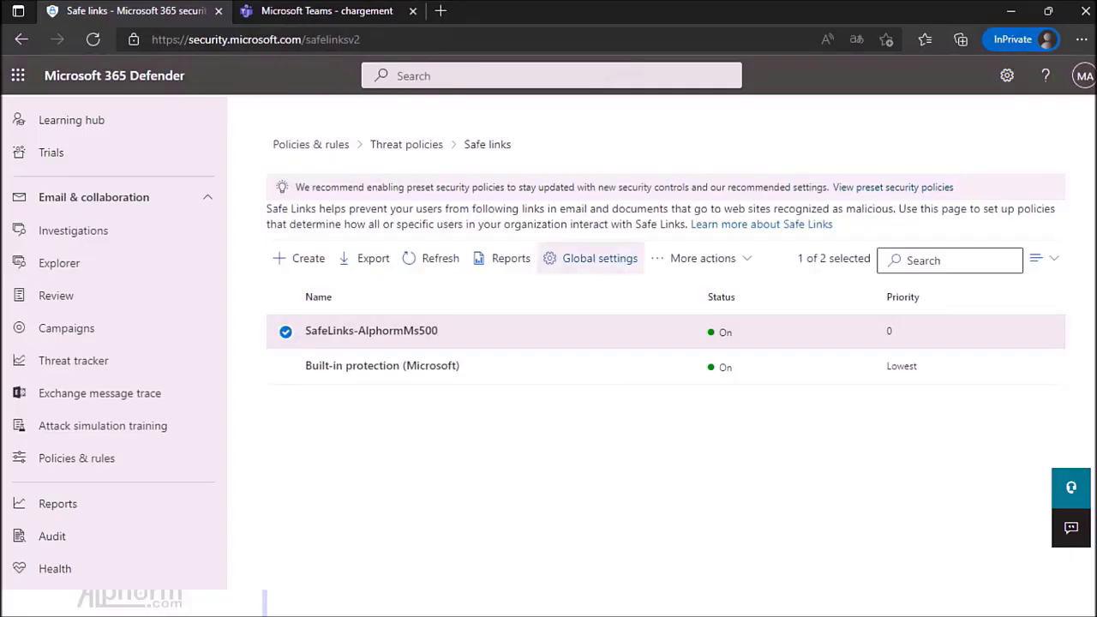
left_click(591, 258)
triple_click(673, 315)
key("ctrl+Tab")
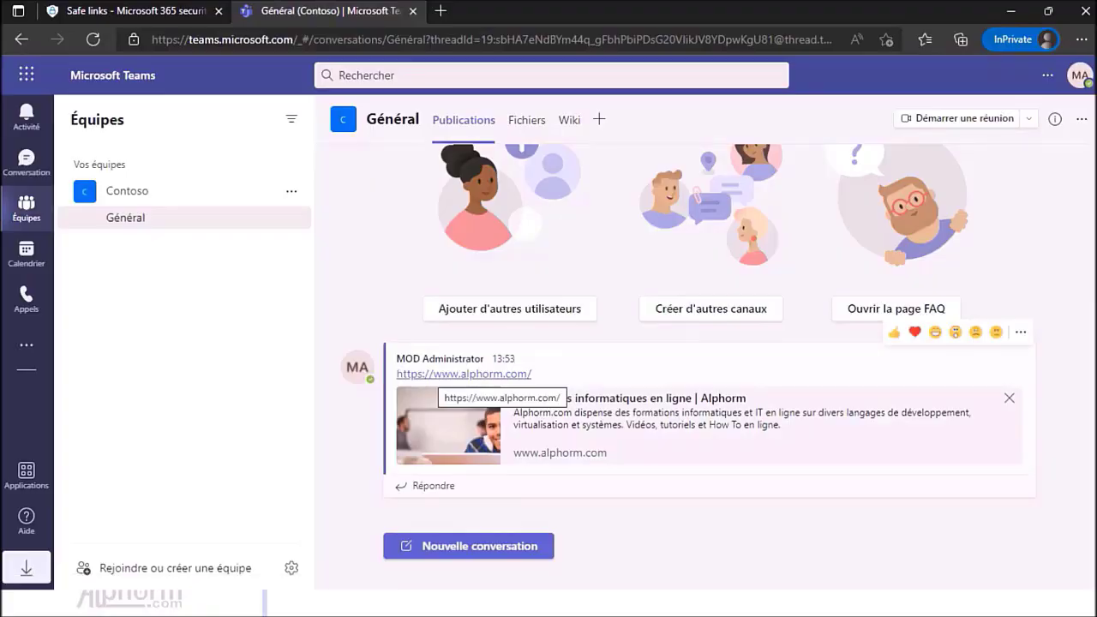
left_click(464, 373)
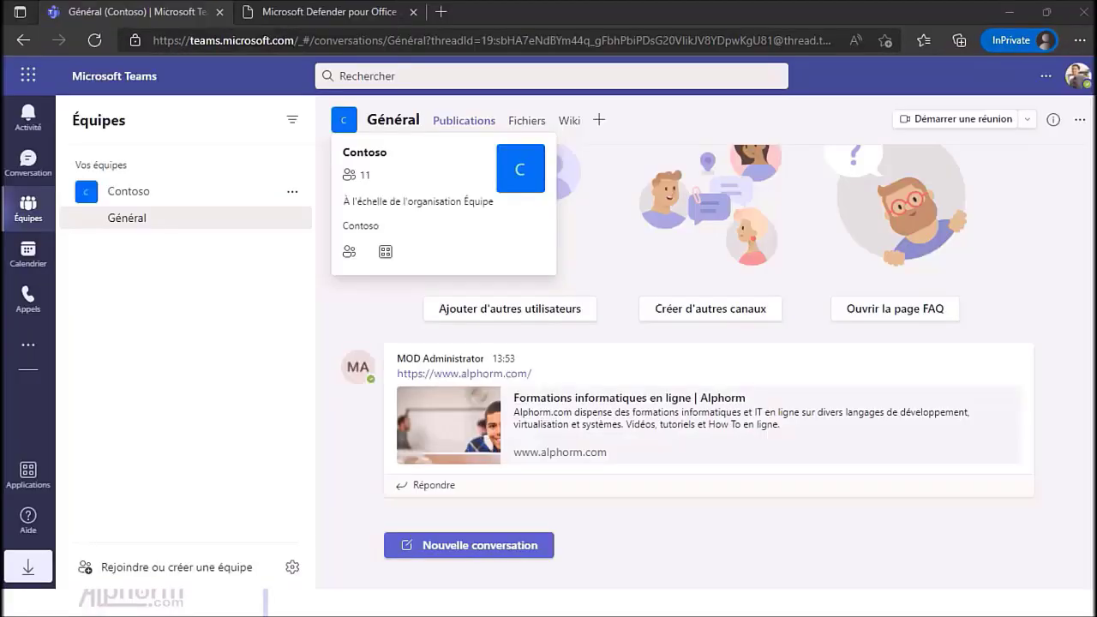
key("ctrl+Tab")
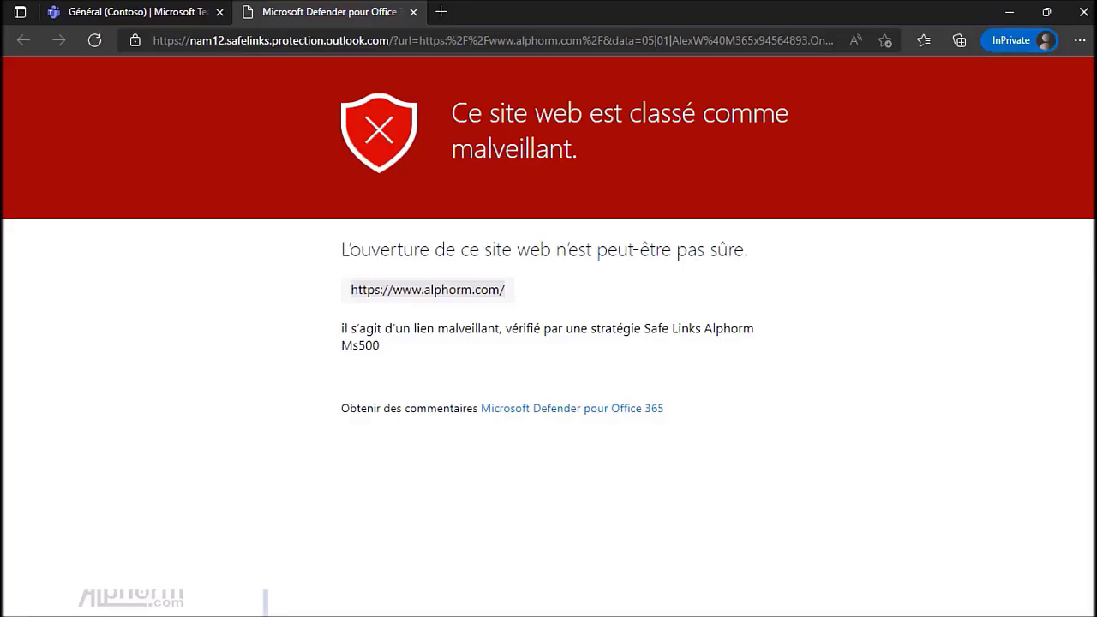
left_click_drag(341, 328, 616, 346)
left_click(617, 346)
left_click(441, 12)
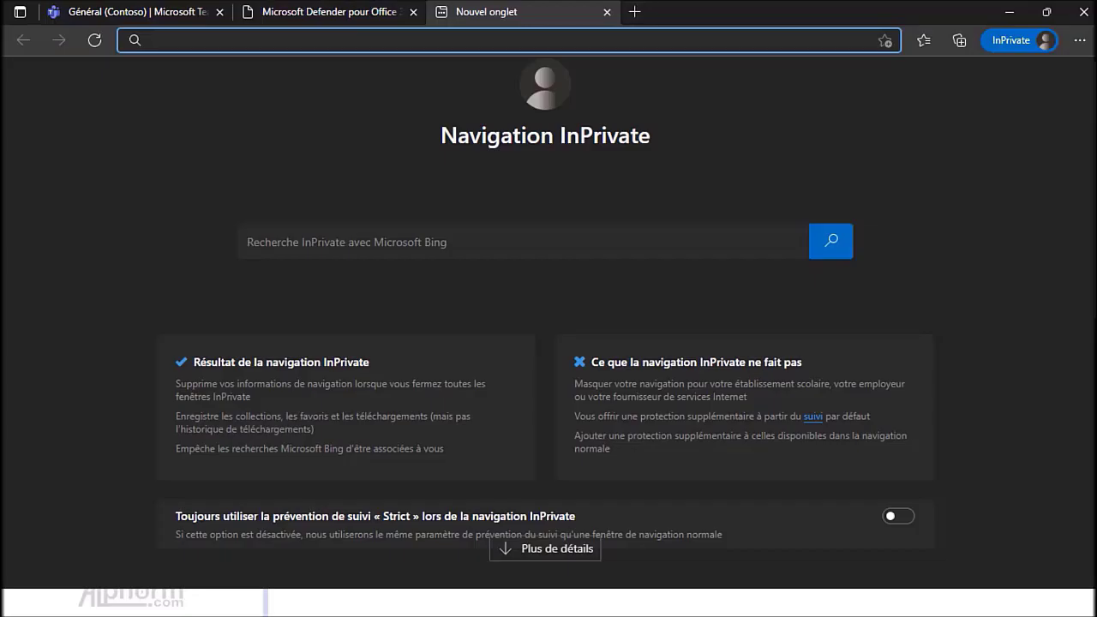
type("ou")
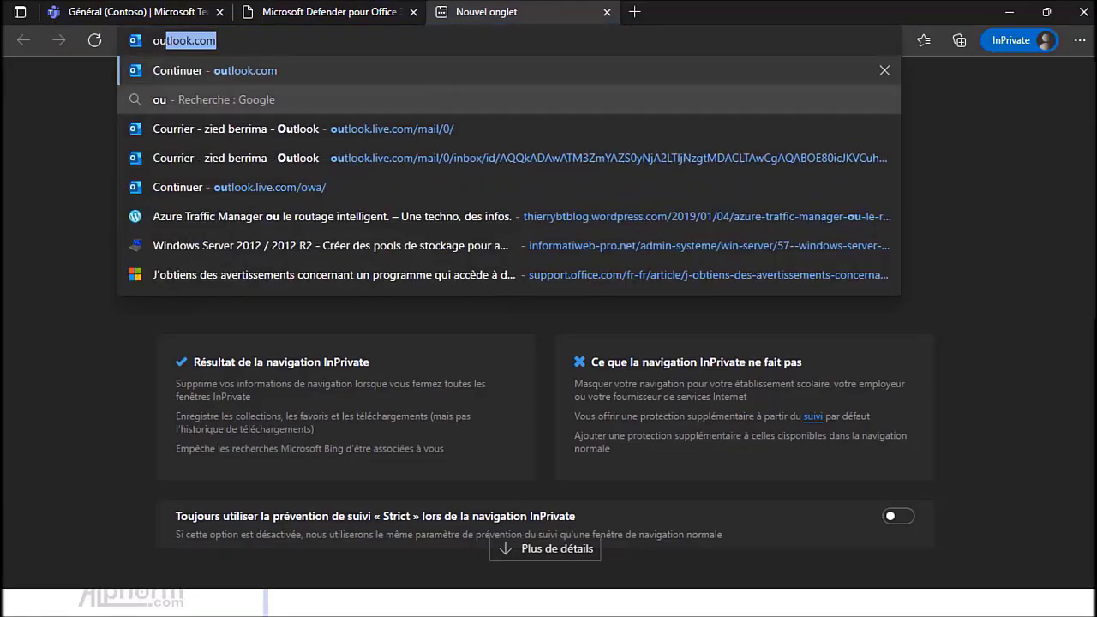
type("tlook.o")
type("ffi")
key("Down")
key("Return")
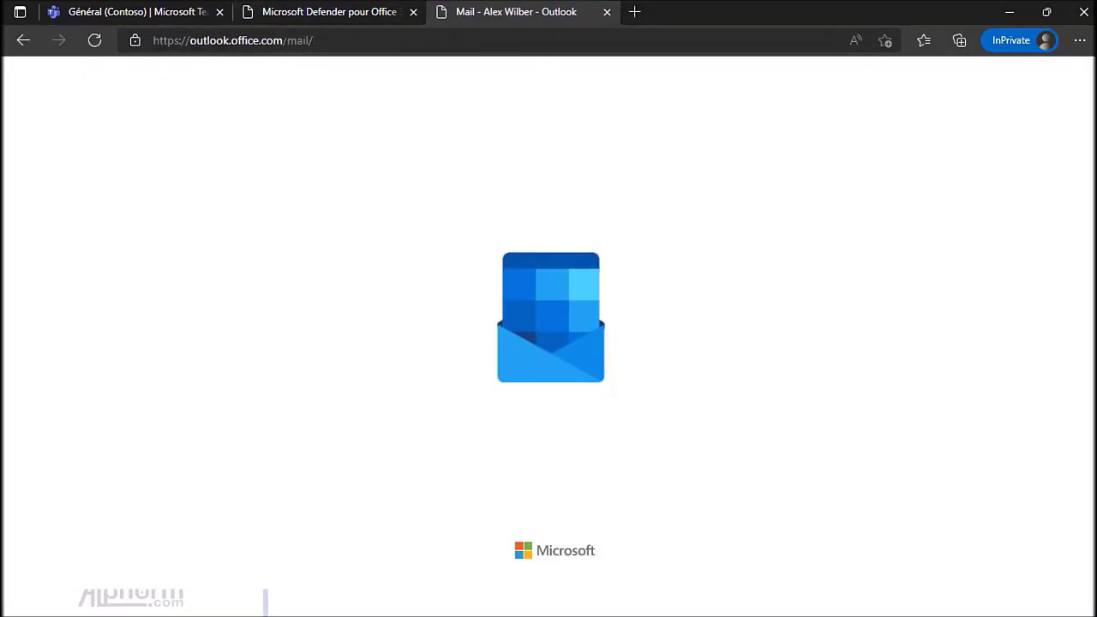
left_click(343, 205)
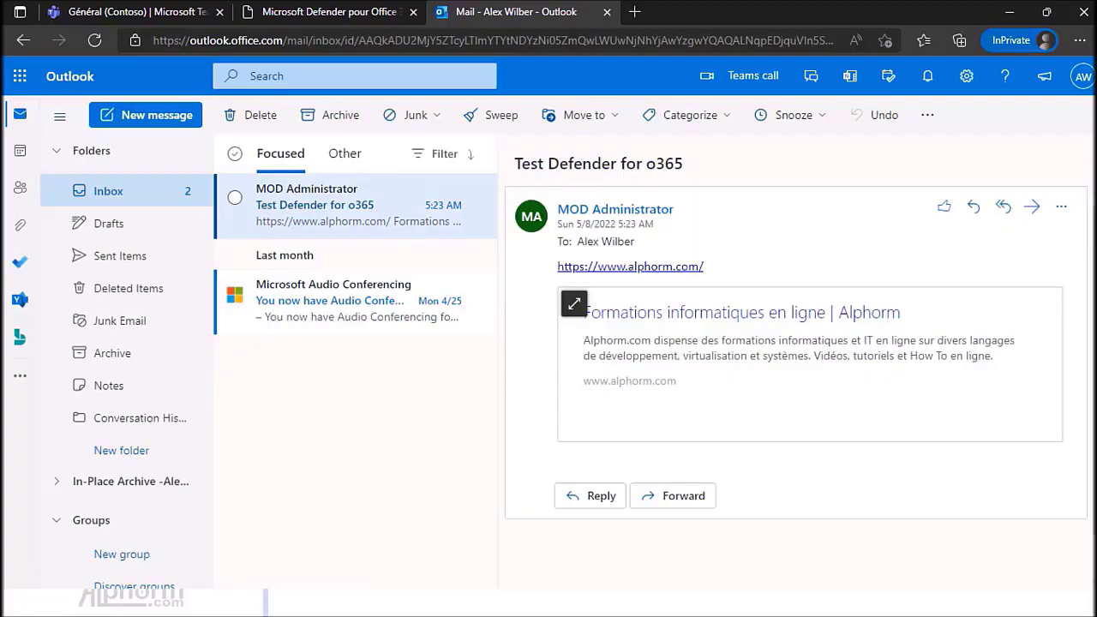
left_click(631, 340)
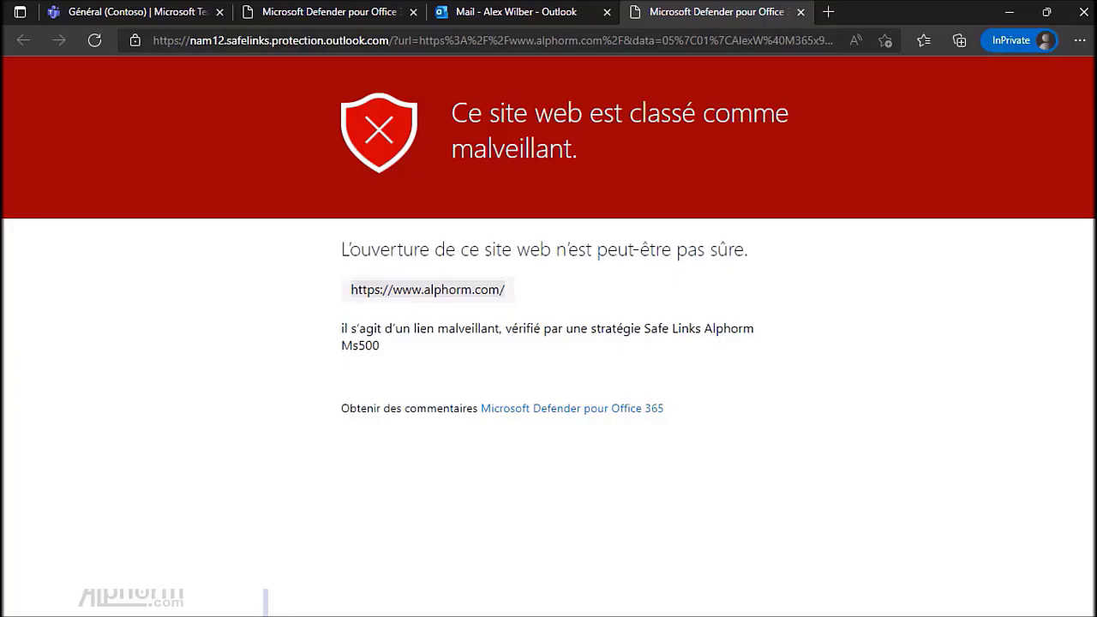
Step: Return to Teams, switch from there to OneDrive and open the document Alphorm-DefenderForO365.docx
key("ctrl+shift+Tab")
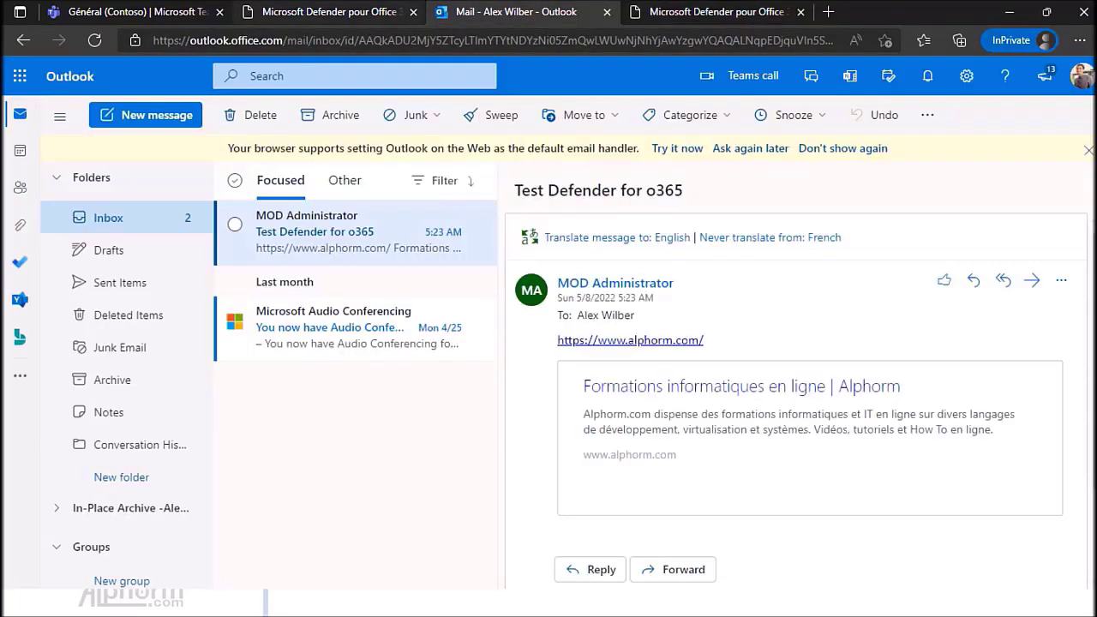
key("ctrl+shift+Tab")
key("ctrl+shift+Tab")
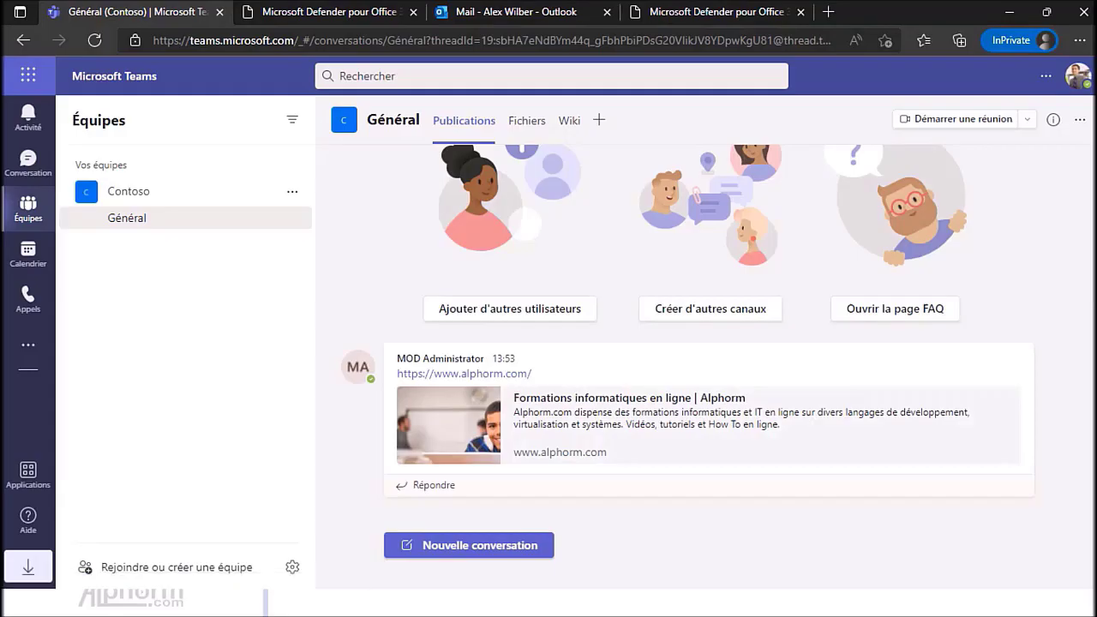
left_click(28, 74)
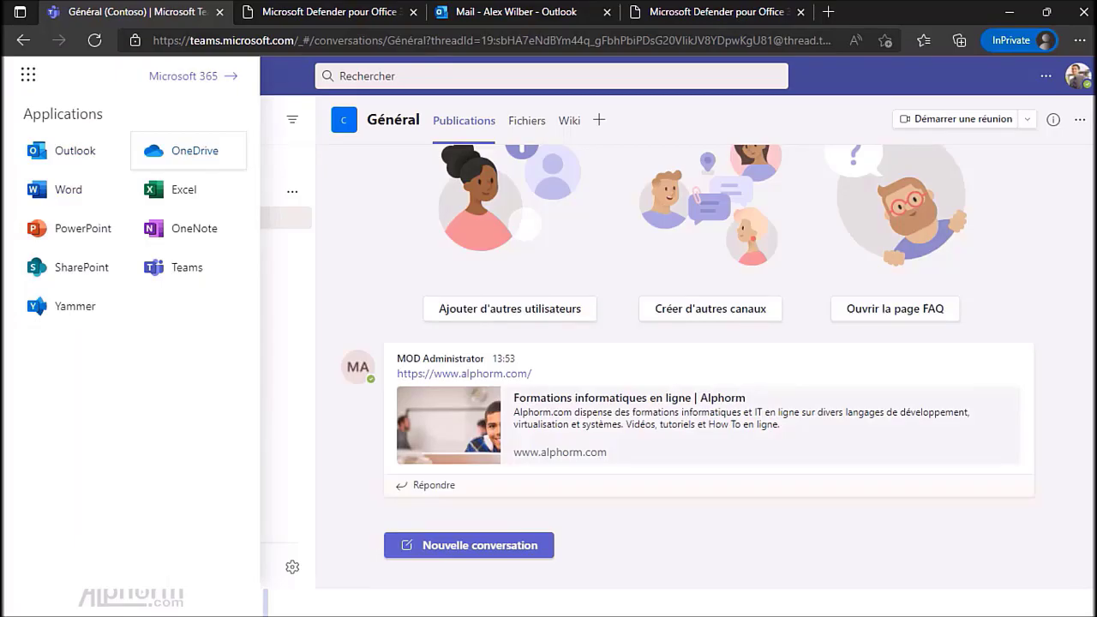
left_click(189, 151)
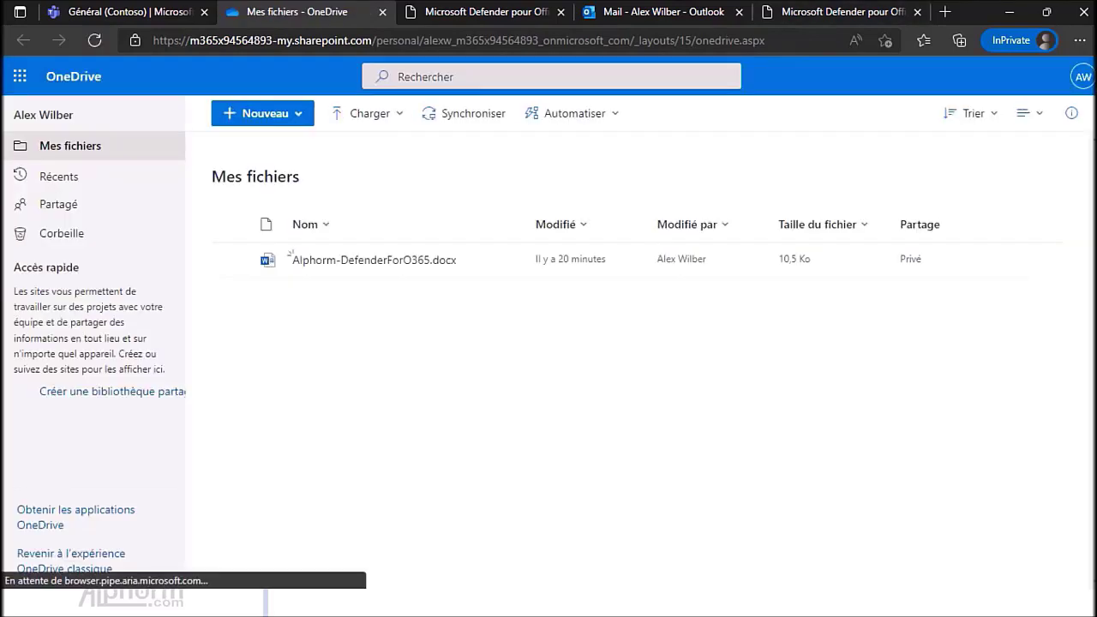
left_click(292, 258)
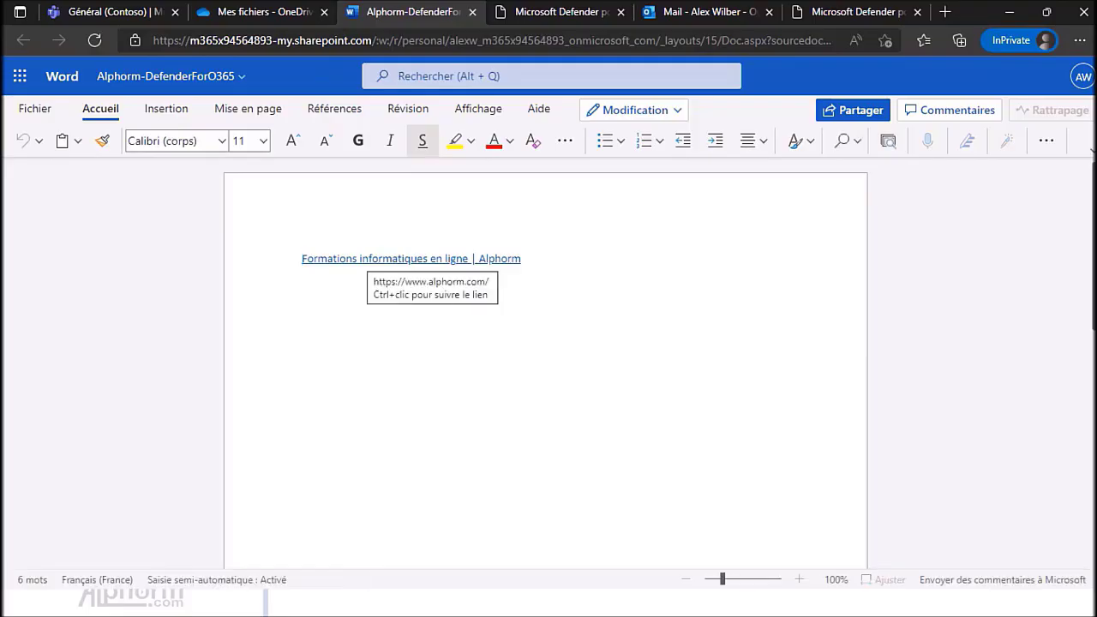
Step: Follow the "Formations informatiques en ligne | Alphorm" link in the document and examine the warning page's address and heading
left_click(359, 258, "ctrl")
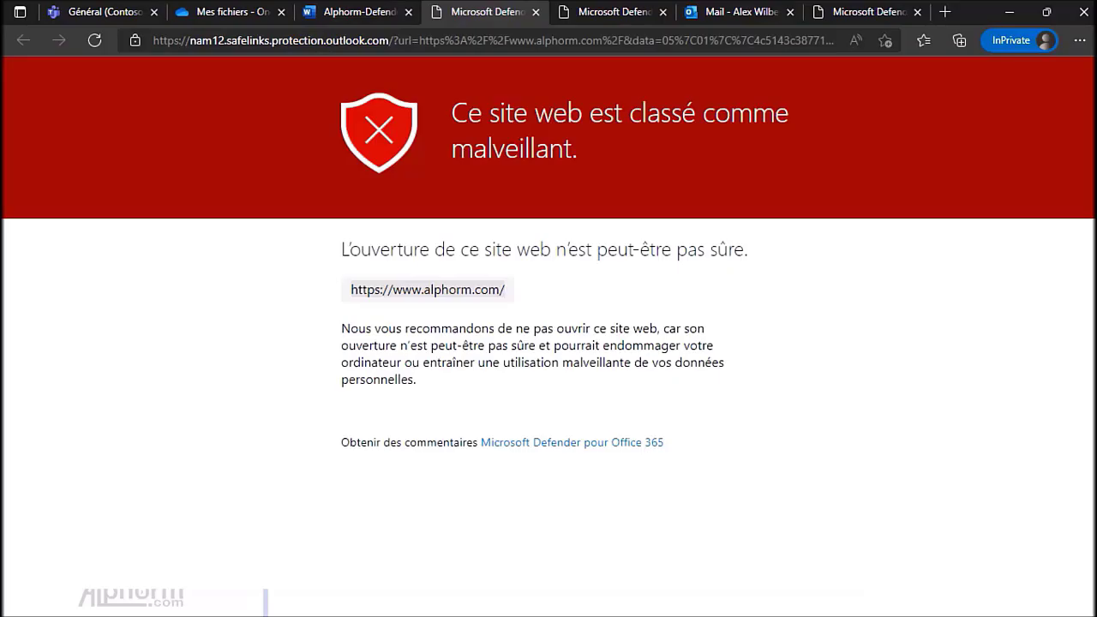
left_click_drag(196, 40, 265, 40)
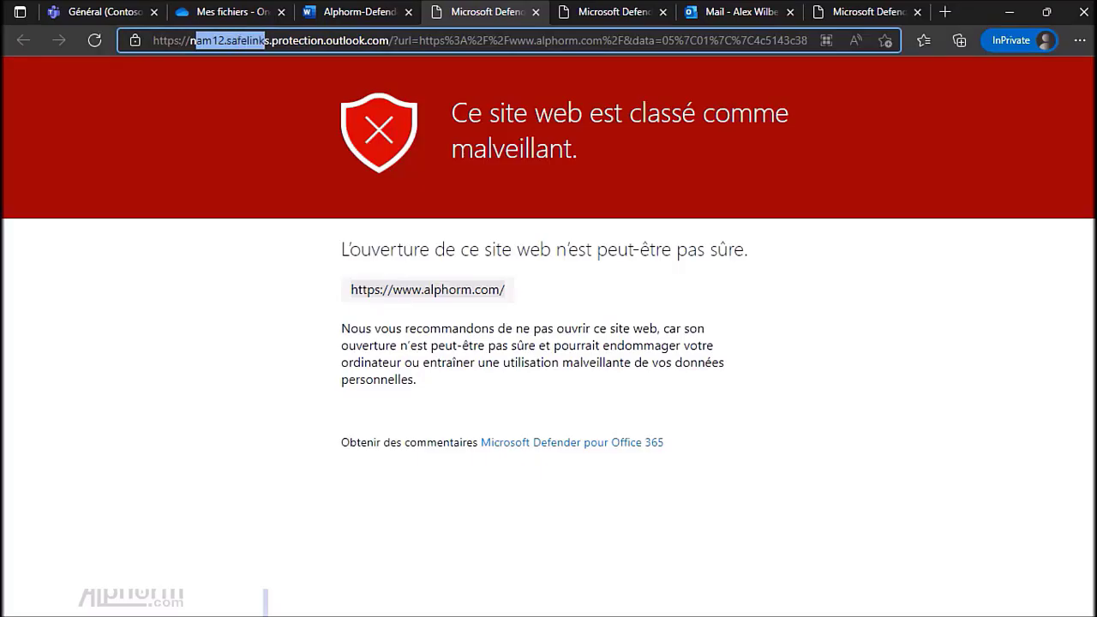
left_click_drag(265, 40, 352, 41)
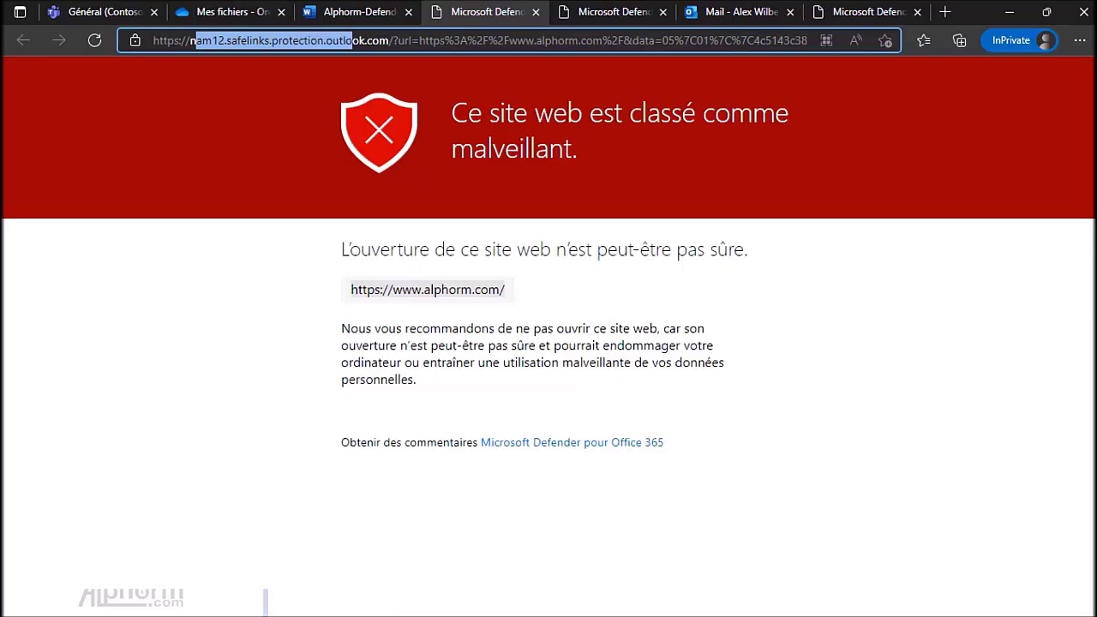
left_click(220, 41)
left_click_drag(189, 40, 365, 40)
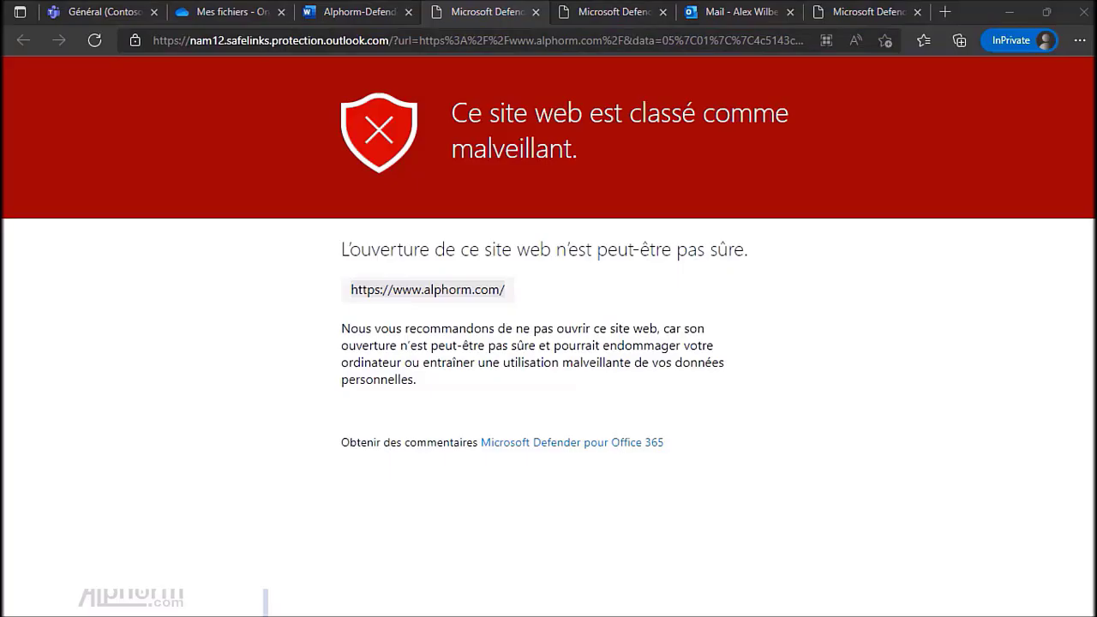
mouse_move(452, 112)
left_mouse_down()
mouse_move(538, 148)
mouse_move(467, 148)
mouse_move(452, 112)
left_mouse_up()
left_click(568, 126)
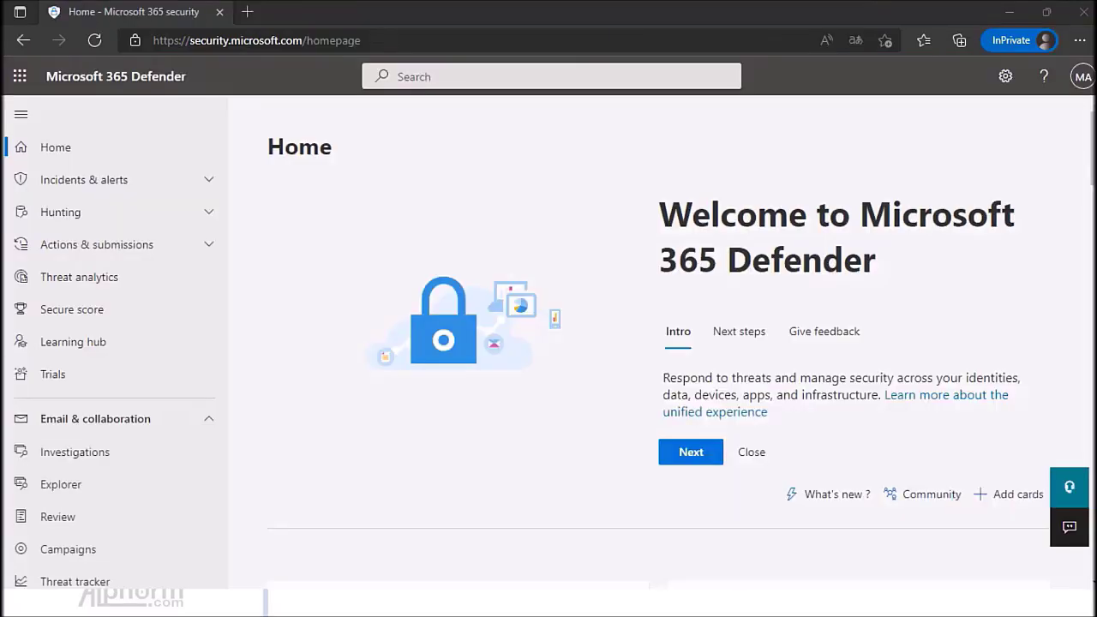
Step: In Microsoft 365 Defender, open the Preset Security Policies among the threat policies and look at the Built-in protection description
scroll(77, 446, "down", 1)
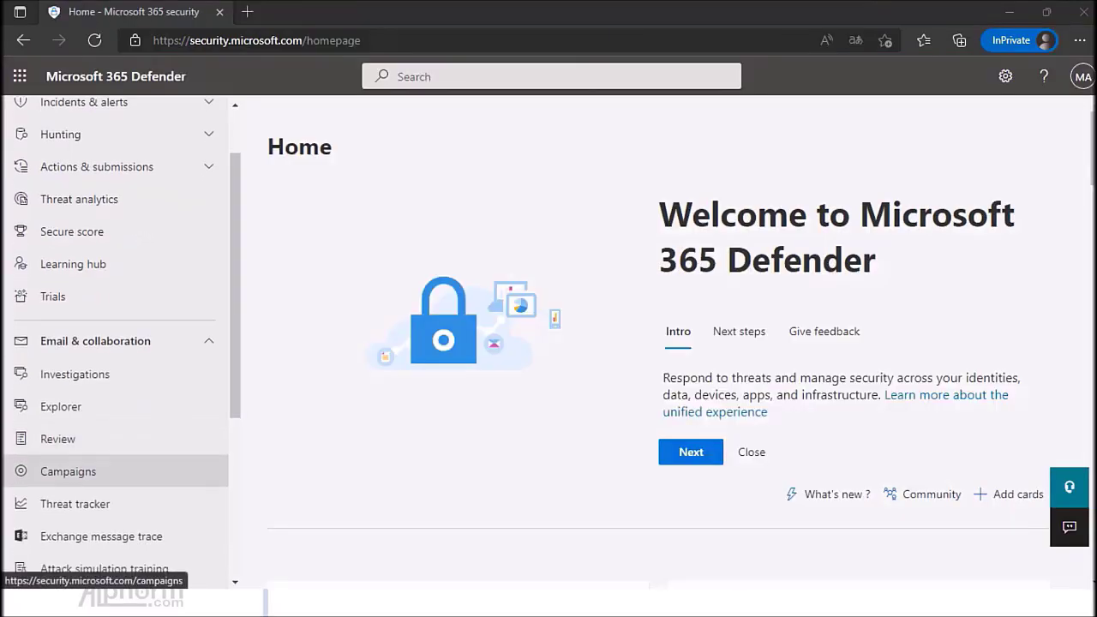
scroll(68, 471, "down", 3)
left_click(78, 457)
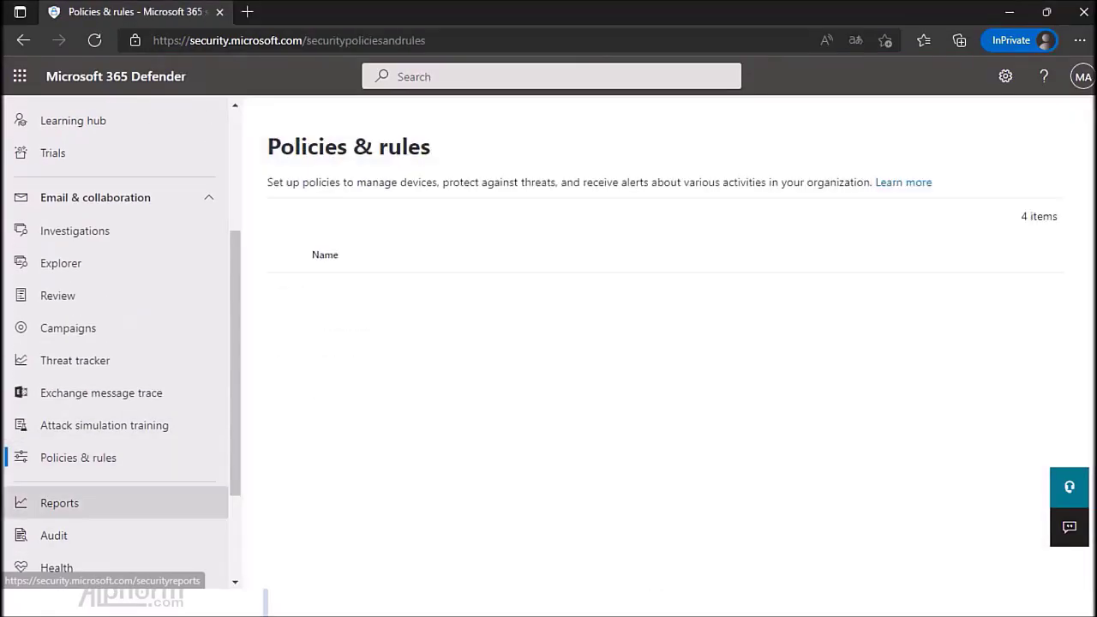
left_click(343, 289)
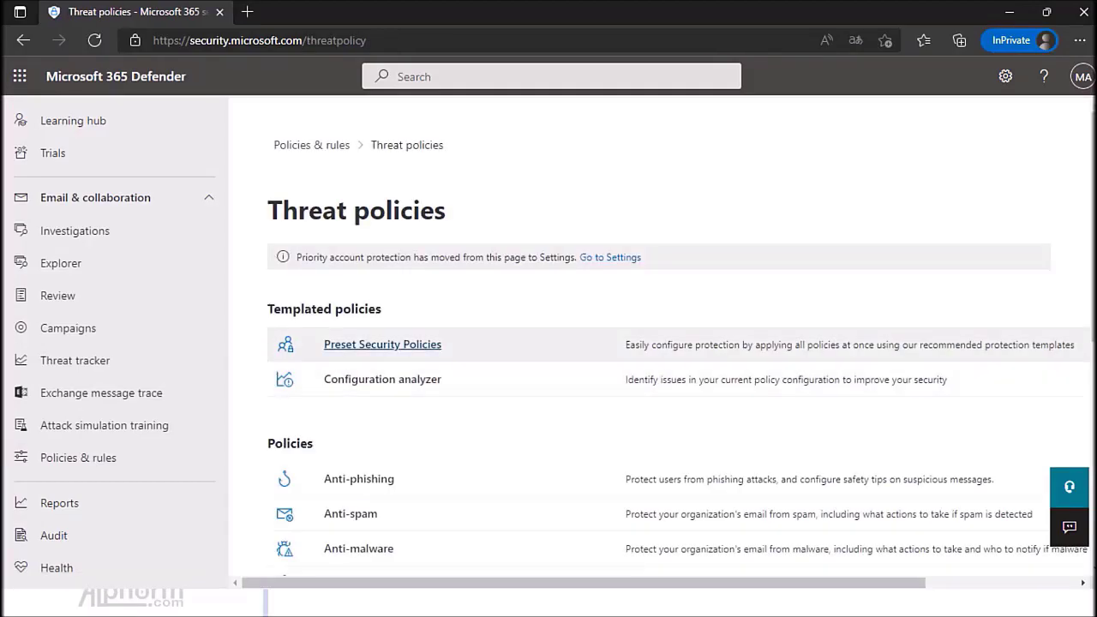
left_click(382, 344)
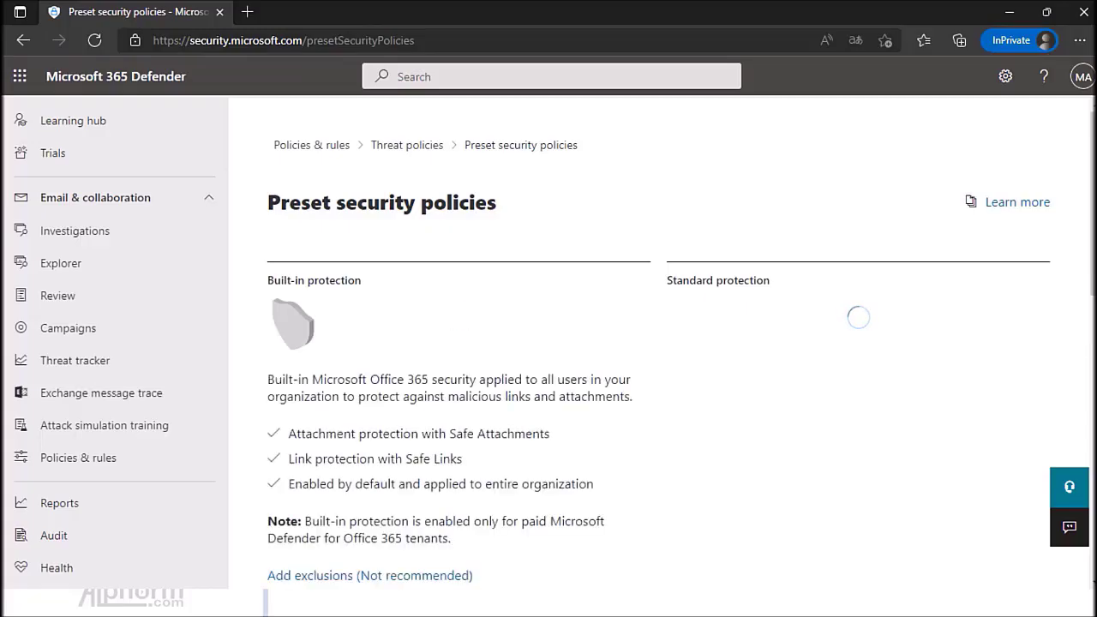
scroll(658, 343, "down", 2)
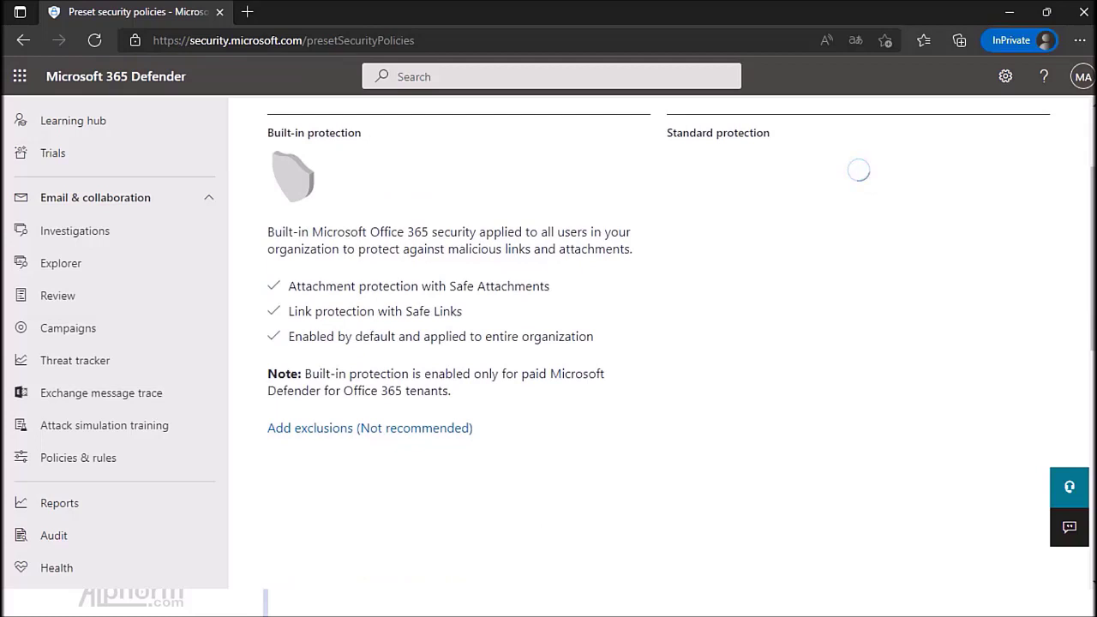
Step: Compare the Built-in protection and Standard protection descriptions among the preset security policies
scroll(658, 342, "up", 1)
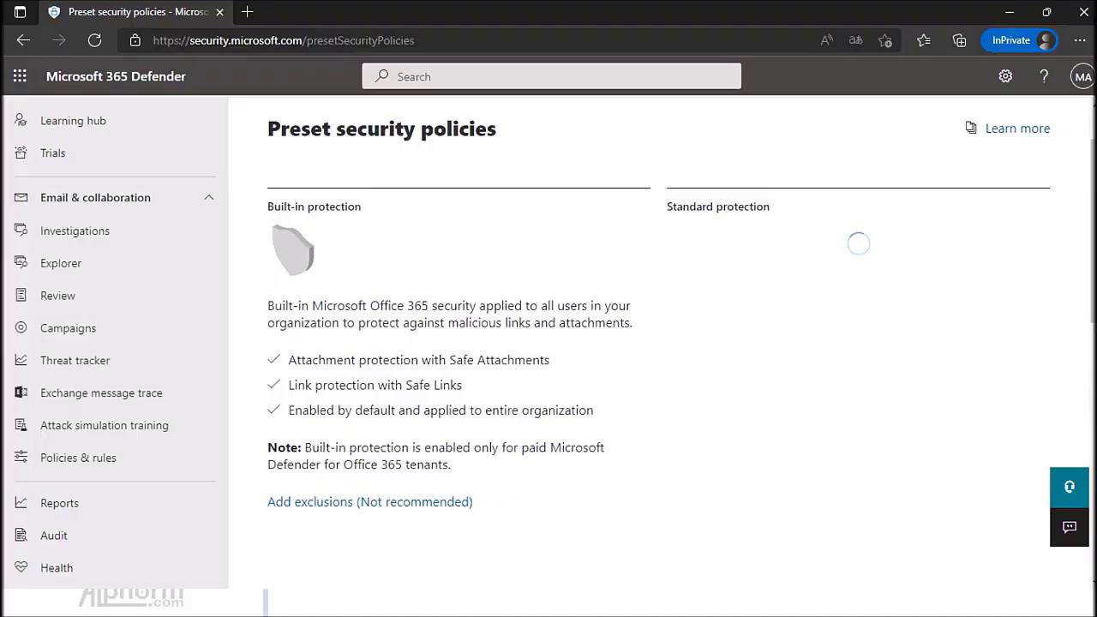
scroll(711, 240, "down", 3)
scroll(659, 342, "down", 3)
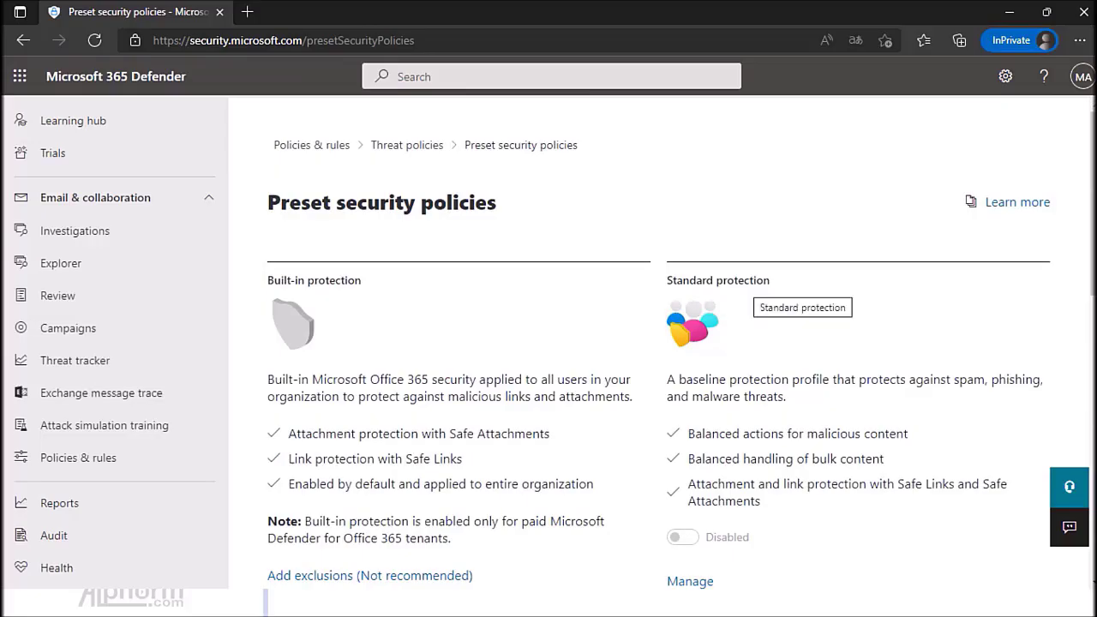
scroll(692, 324, "down", 5)
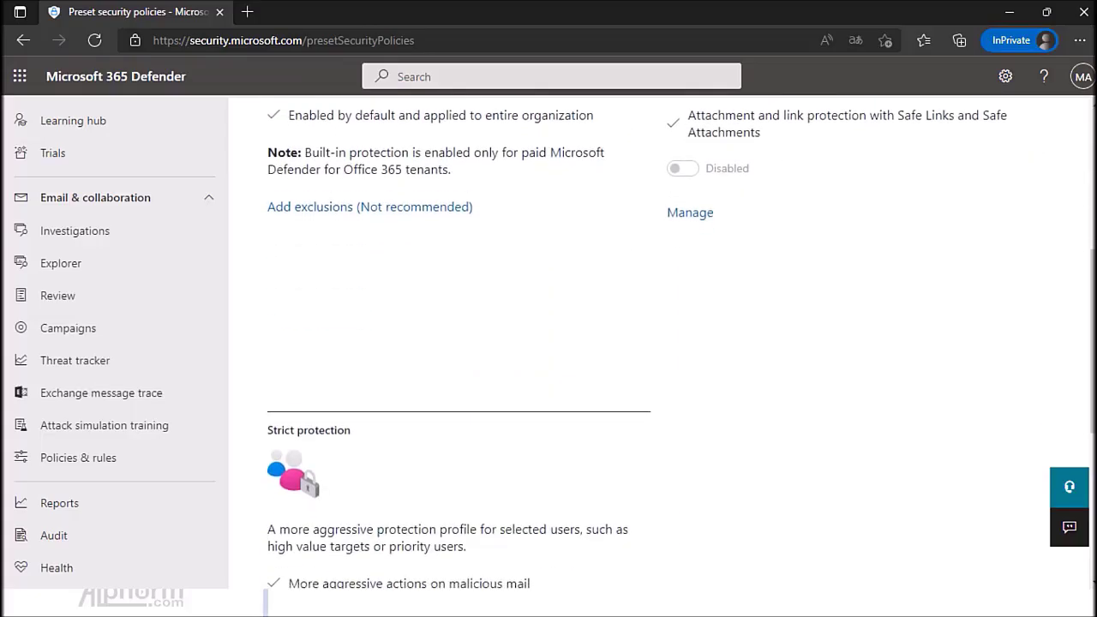
scroll(658, 343, "up", 4)
scroll(658, 342, "down", 5)
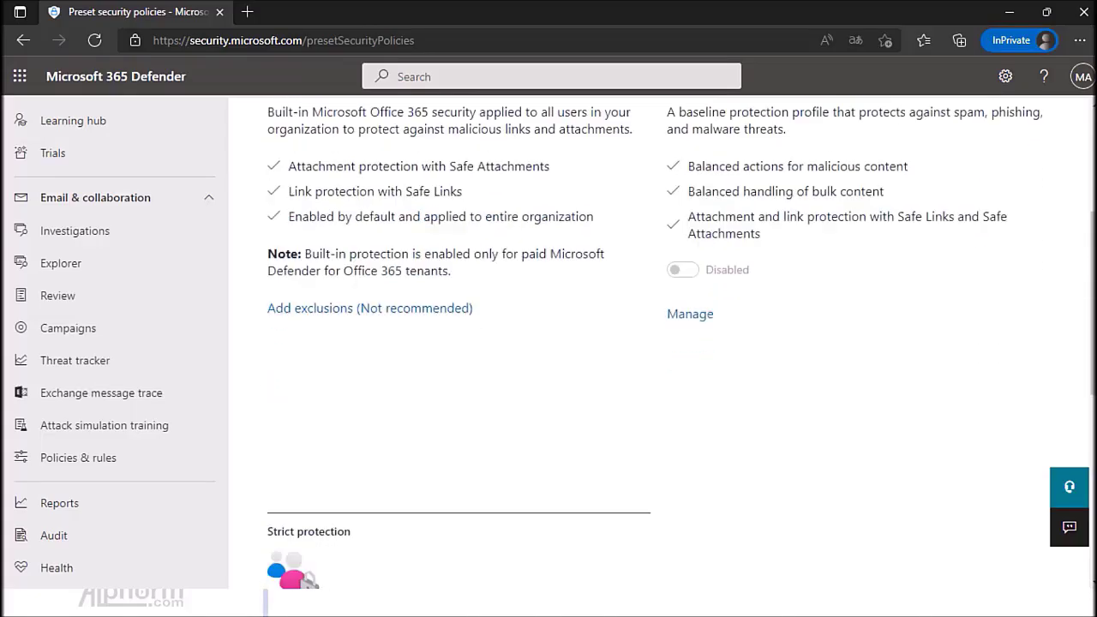
scroll(657, 342, "up", 3)
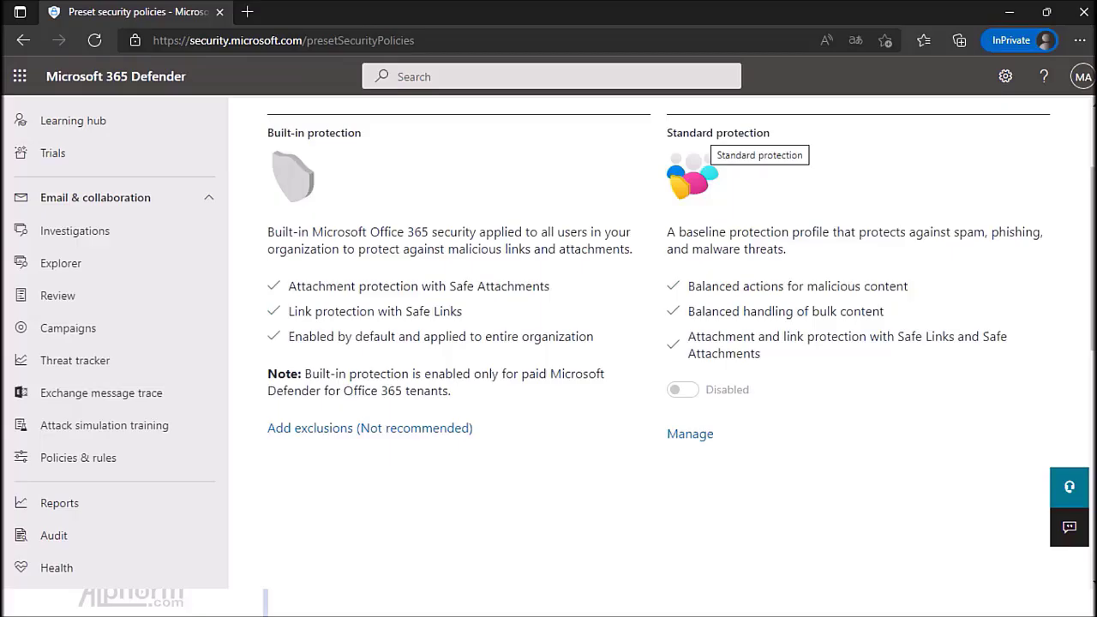
Step: Examine the Strict protection profile and compare its features with those of Standard and Built-in protection
scroll(677, 342, "down", 3)
scroll(677, 342, "up", 1)
scroll(677, 343, "down", 4)
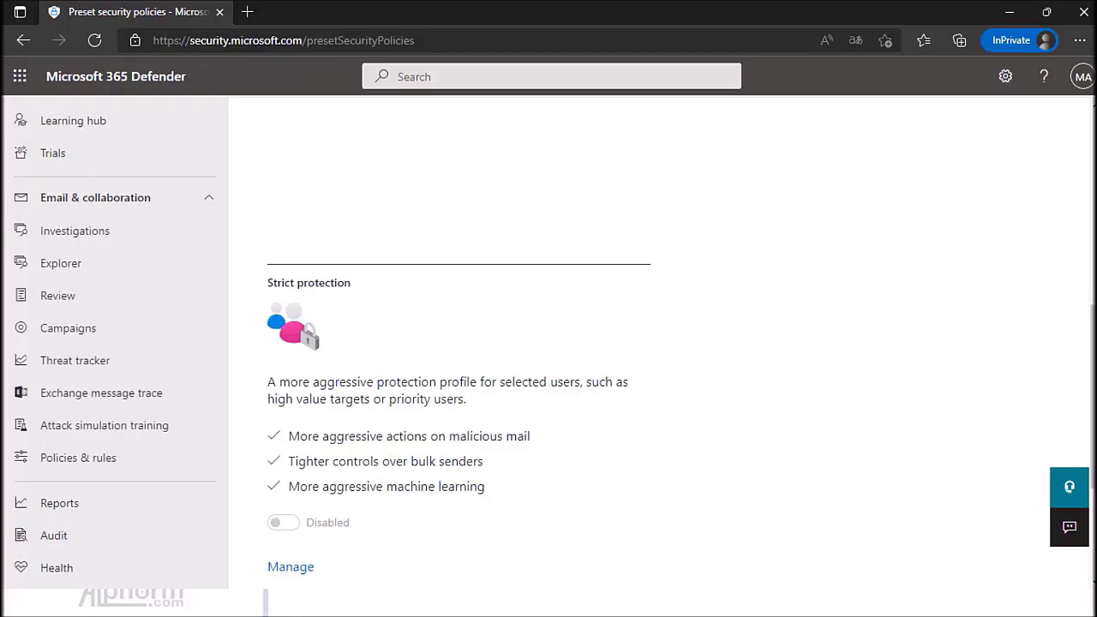
scroll(680, 343, "up", 4)
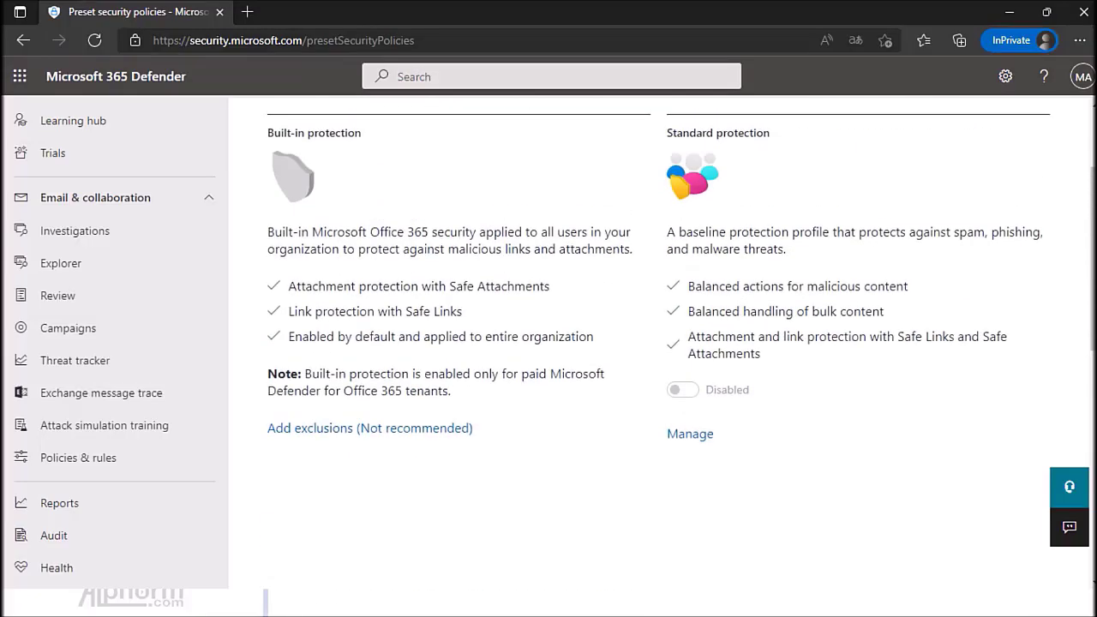
scroll(680, 343, "down", 4)
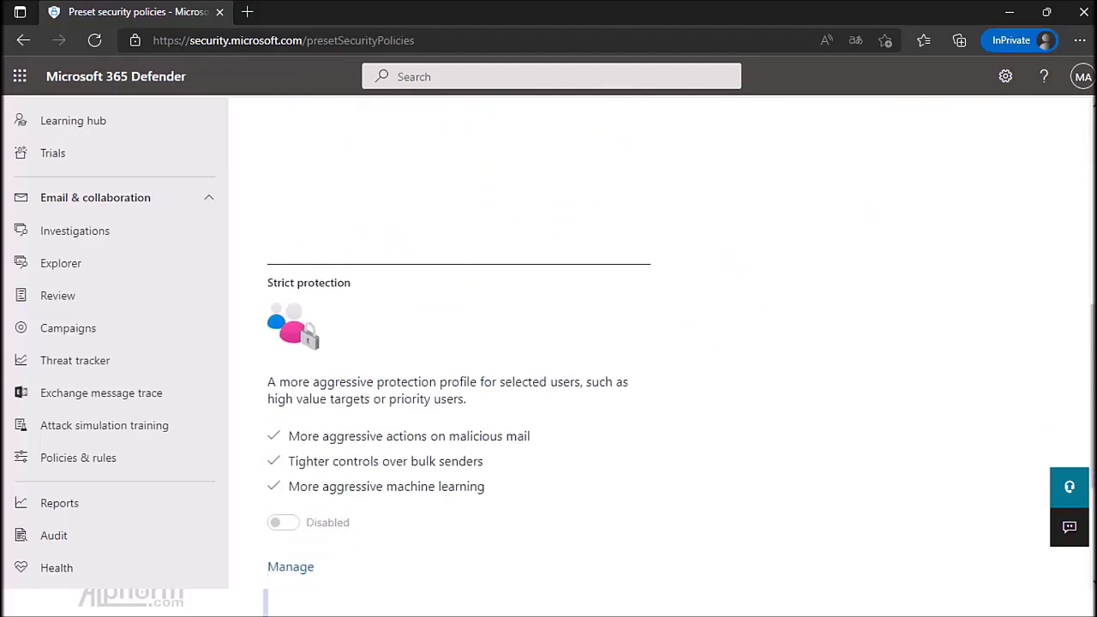
scroll(680, 342, "up", 3)
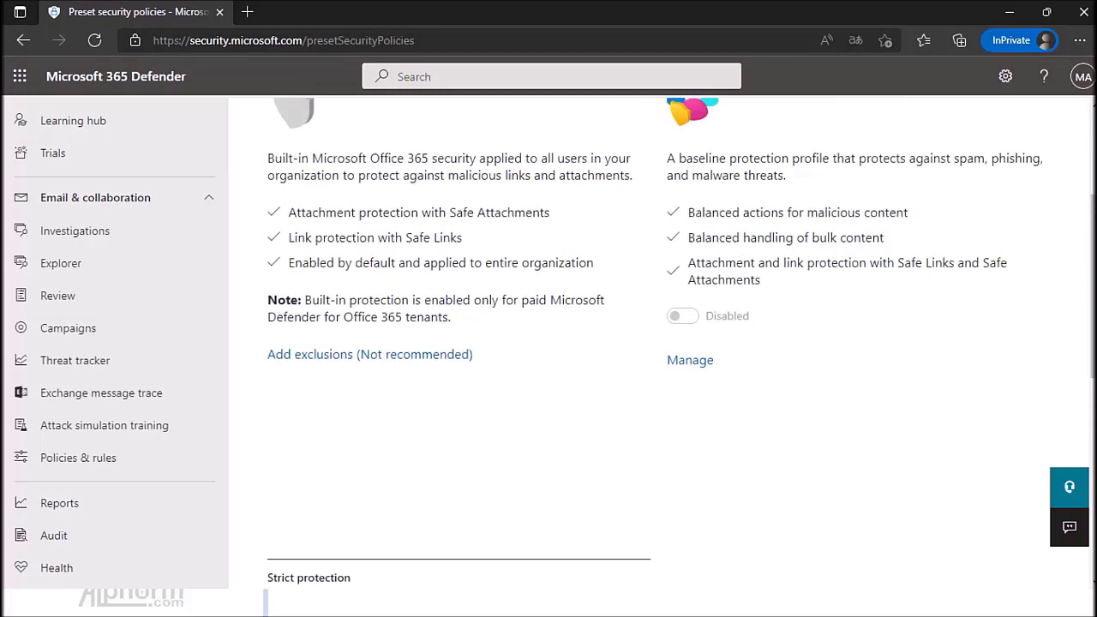
scroll(663, 343, "up", 3)
scroll(662, 343, "down", 7)
scroll(662, 343, "up", 3)
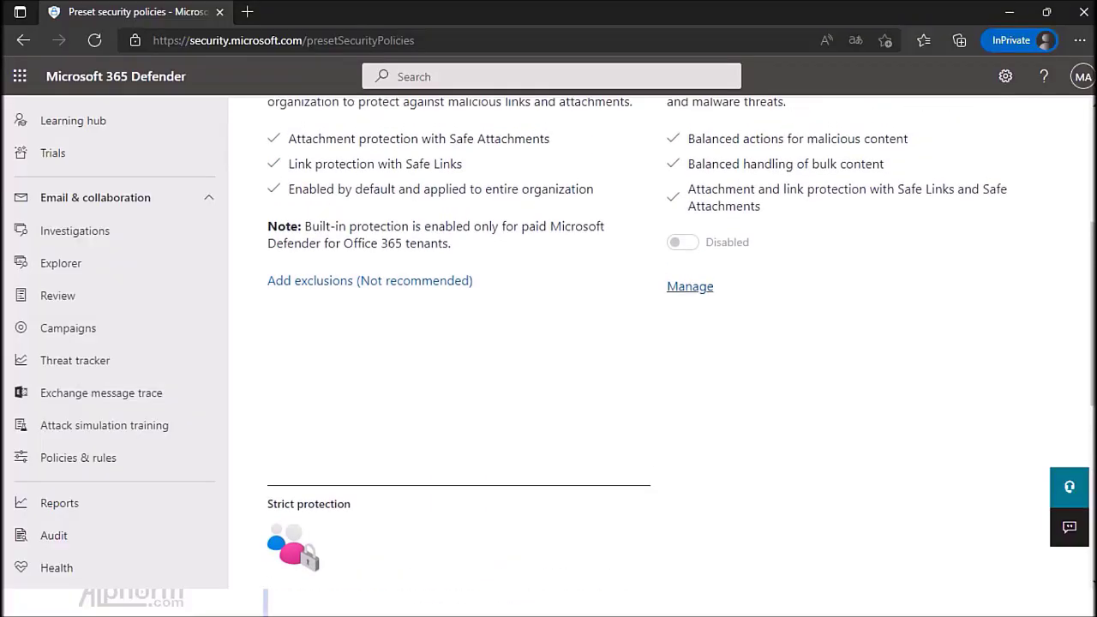
scroll(663, 342, "down", 1)
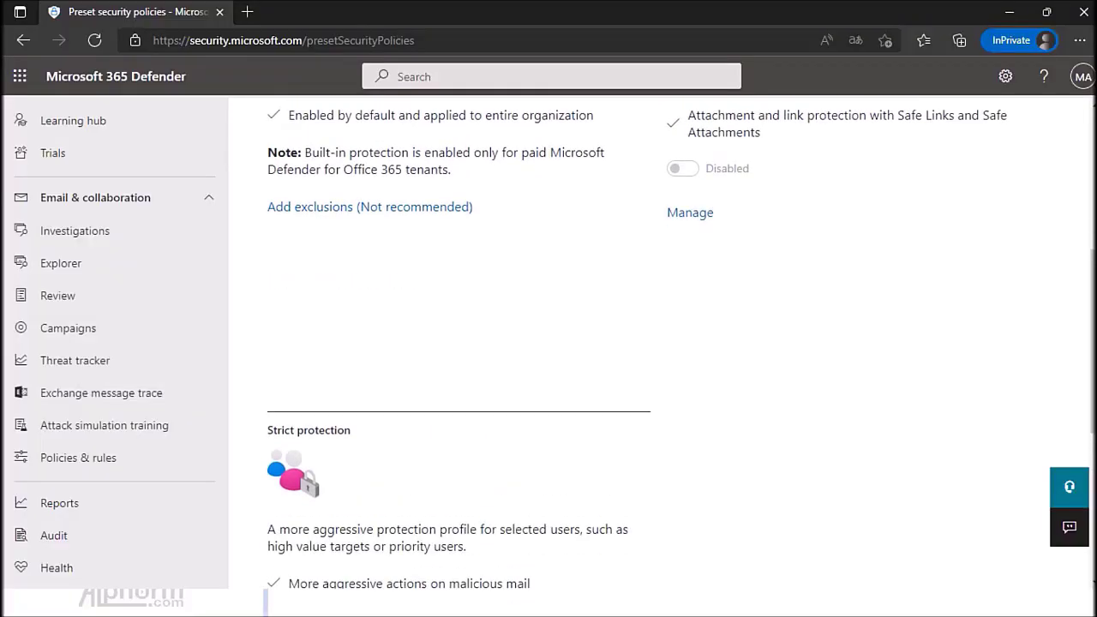
scroll(662, 343, "up", 1)
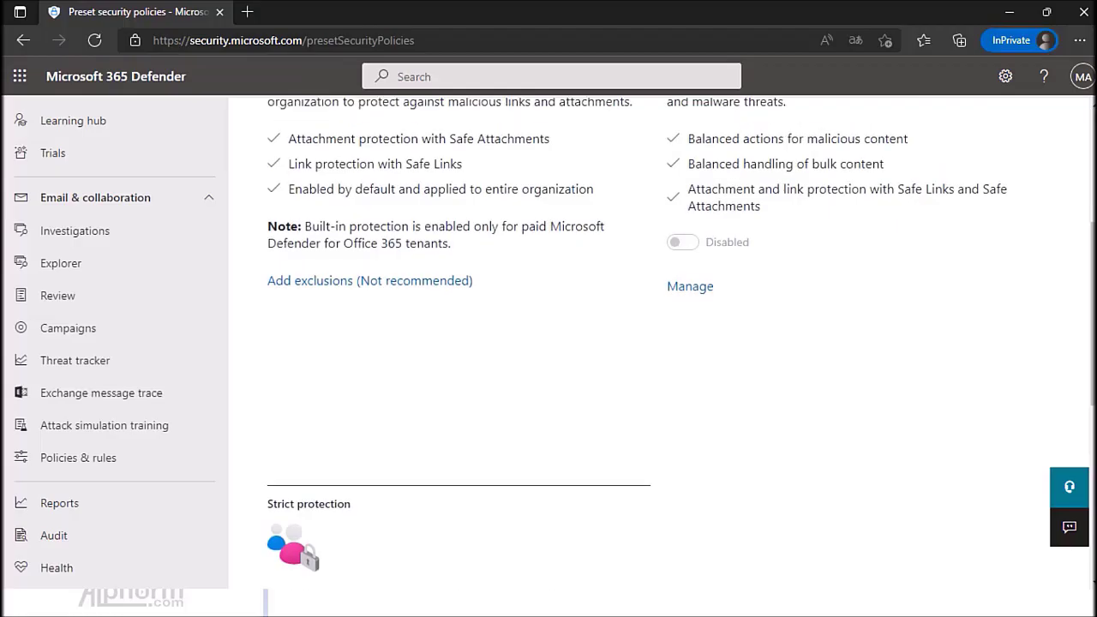
scroll(662, 343, "up", 4)
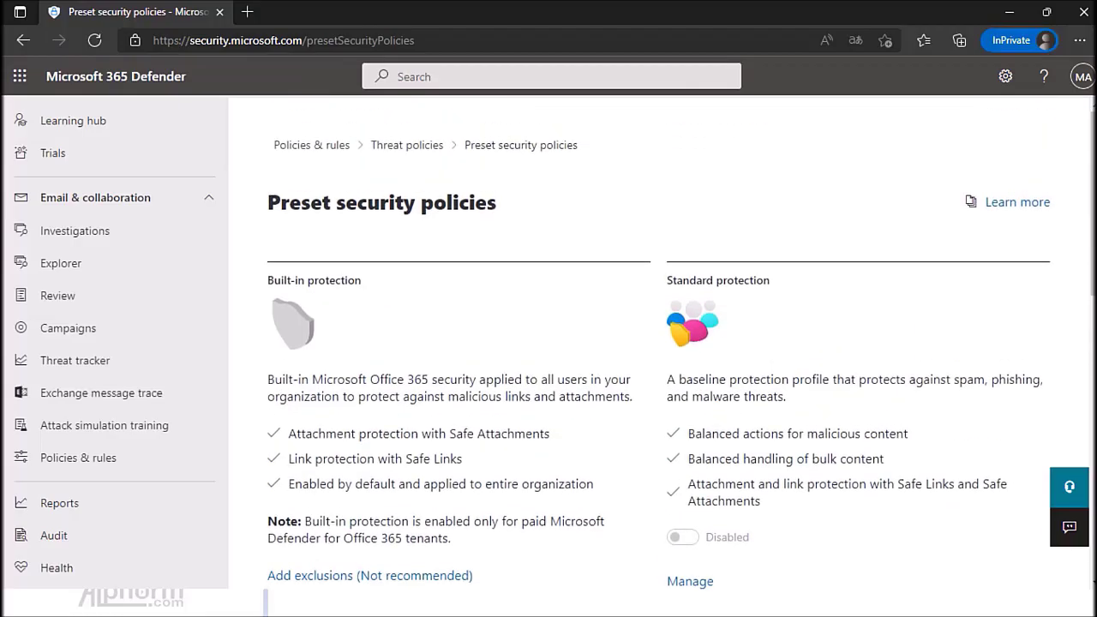
Step: Start managing Strict protection and include the chosen user in the EOP protections, continuing to the Defender for Office 365 protections
scroll(662, 342, "down", 7)
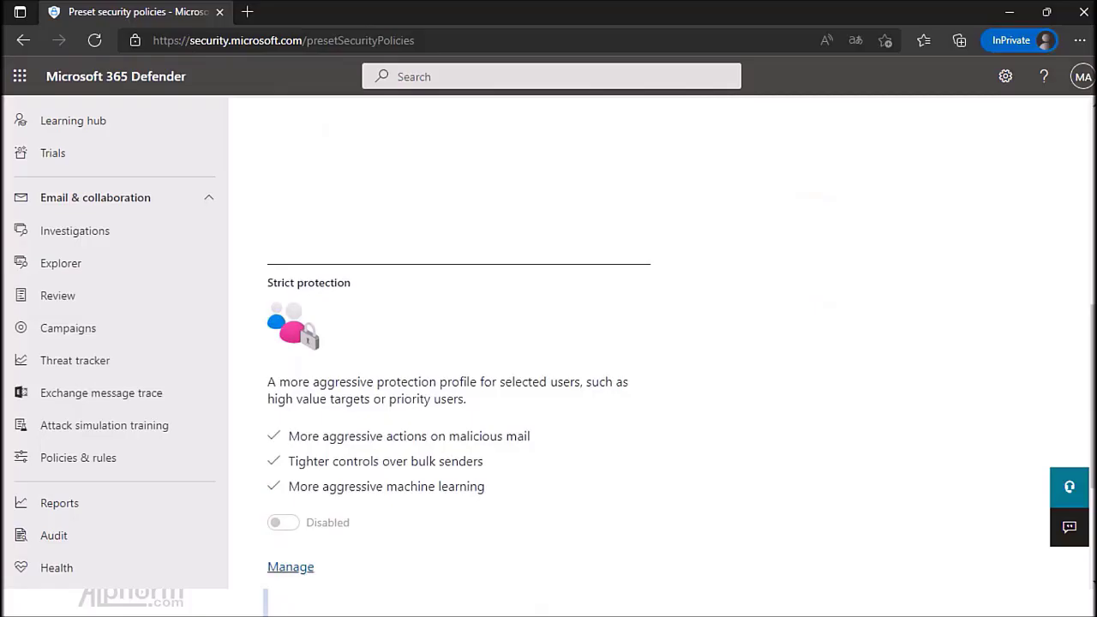
left_click(290, 567)
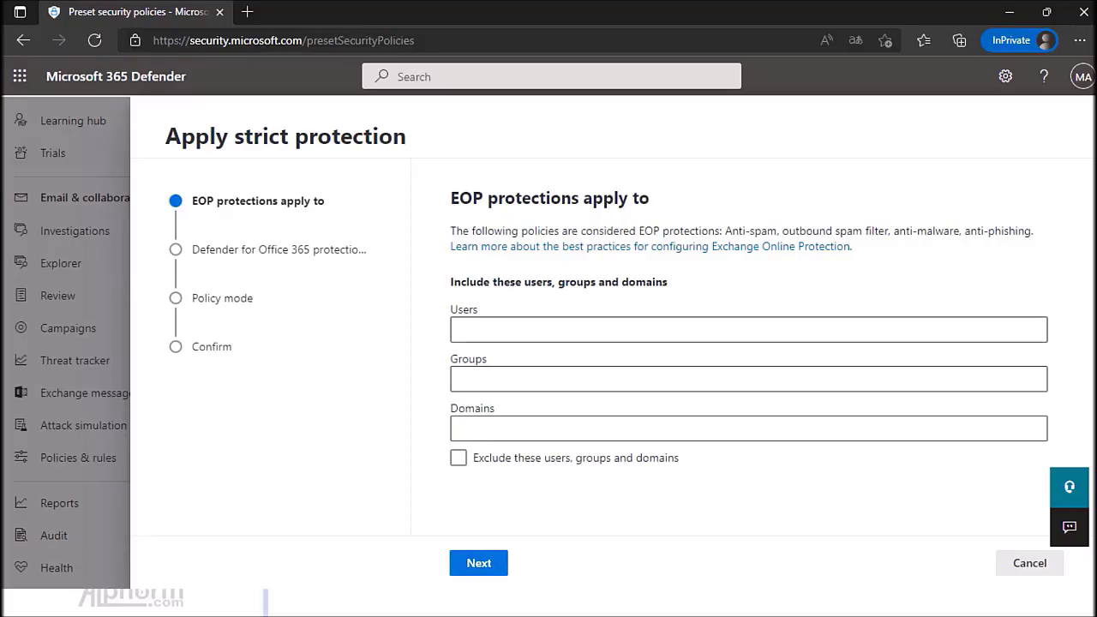
left_click(457, 329)
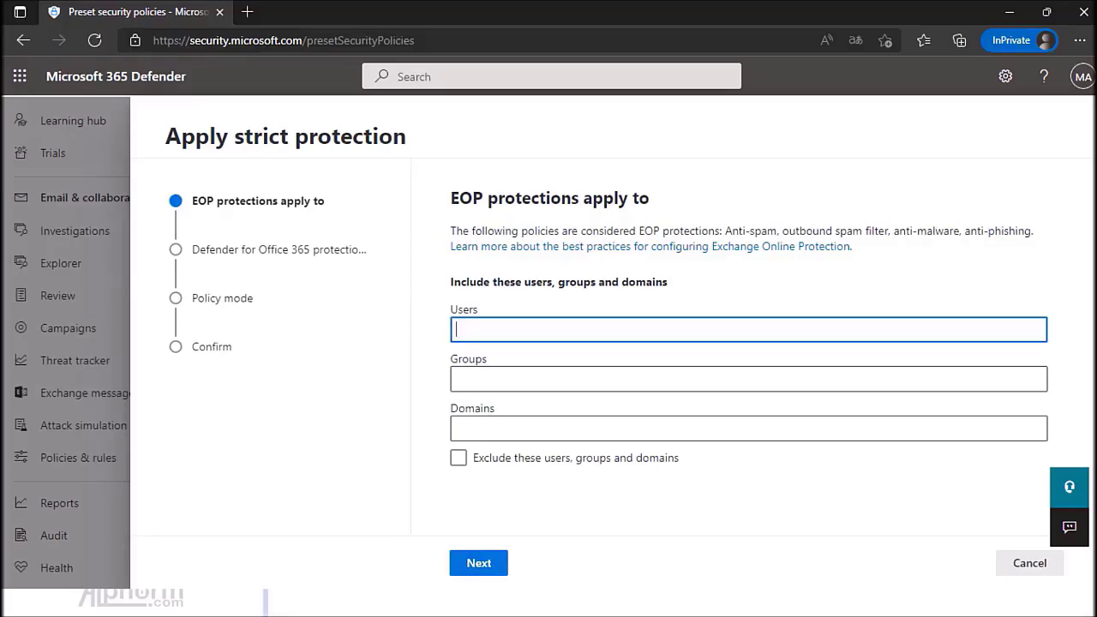
type("ale")
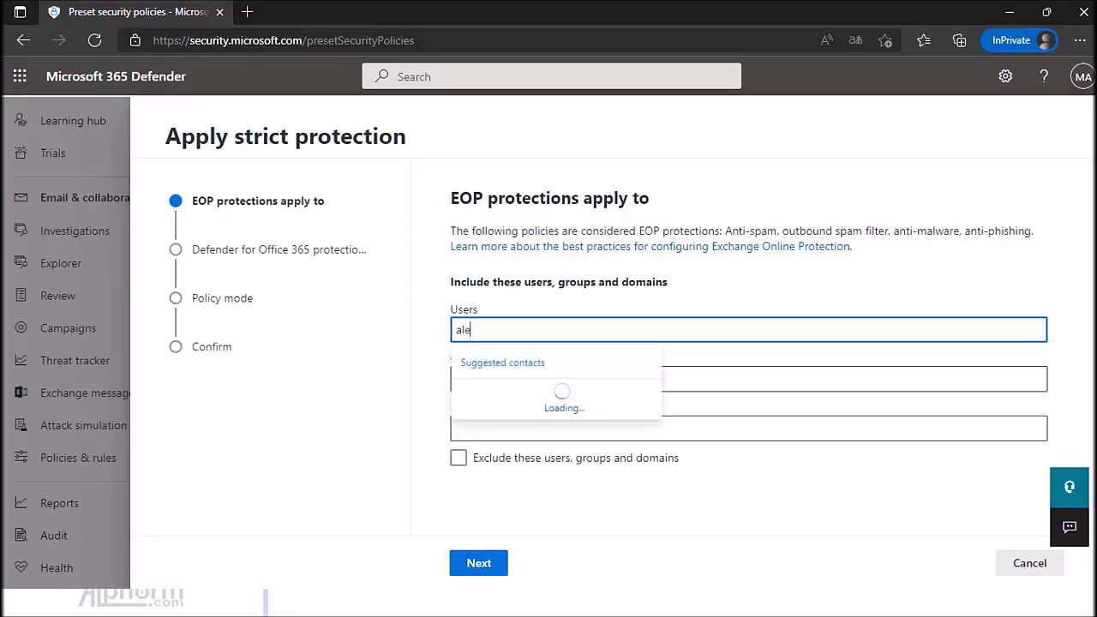
key("Return")
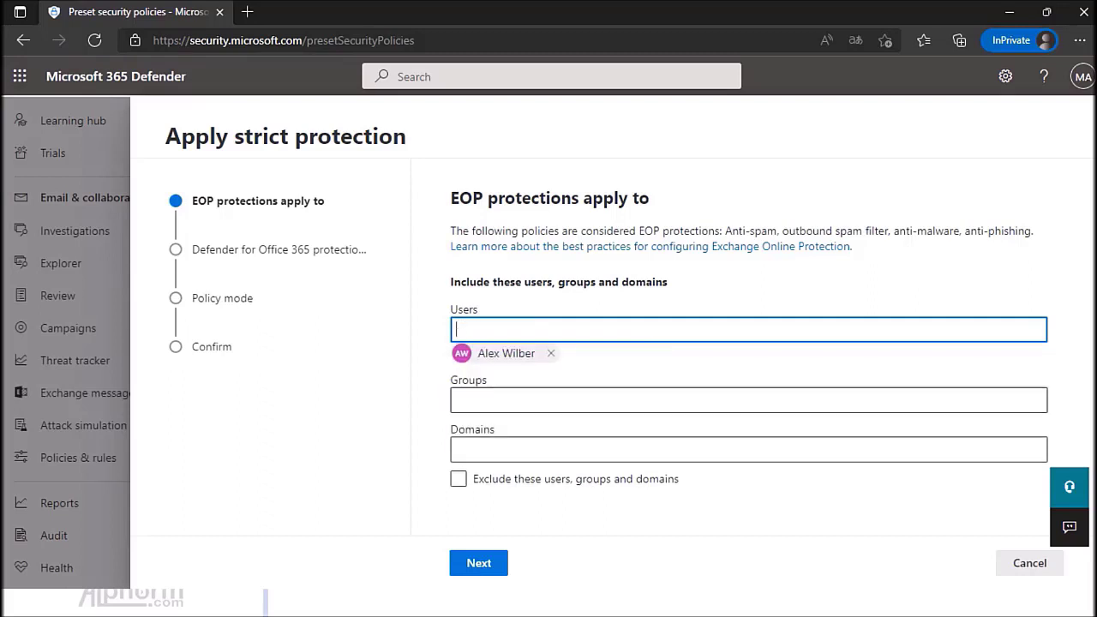
left_click(478, 562)
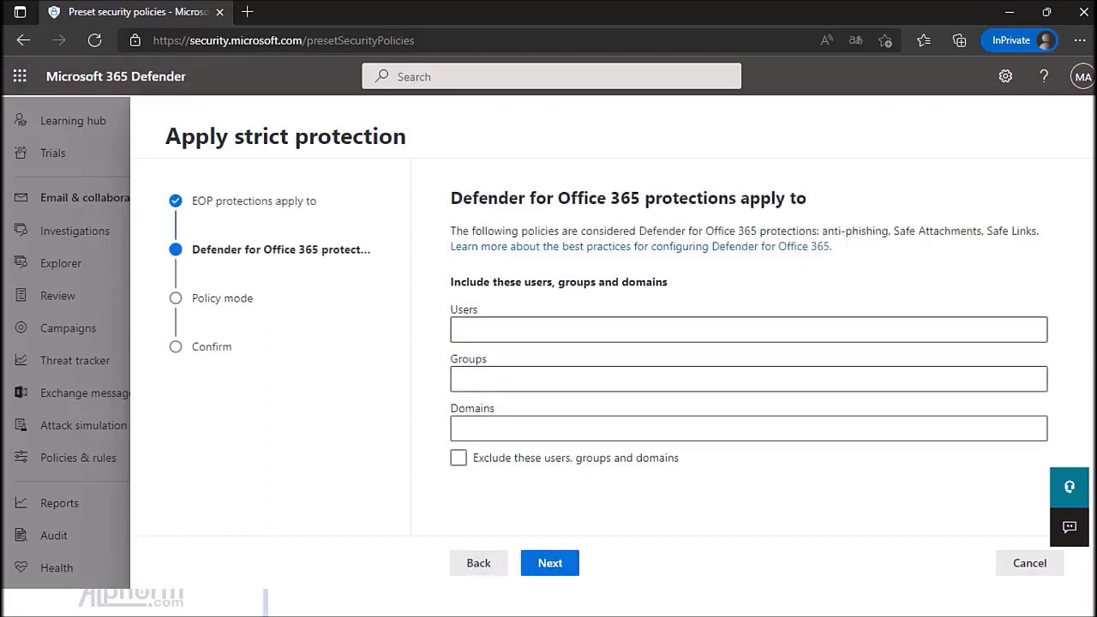
Step: Include the same user in the Defender for Office 365 protections and continue to the policy mode
left_click(600, 329)
type("ale")
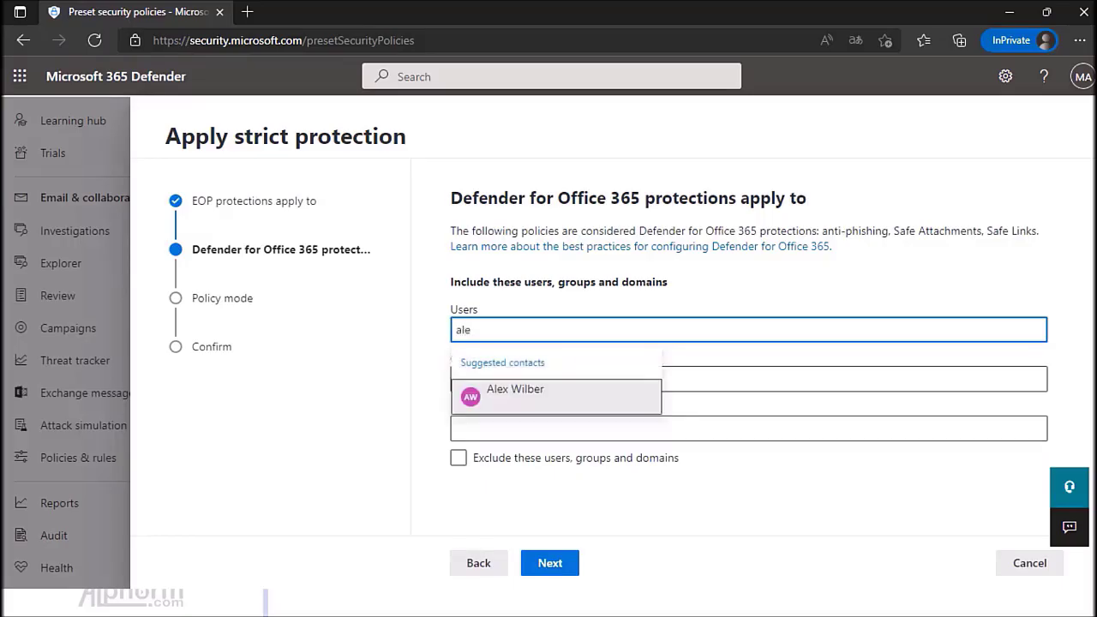
key("Return")
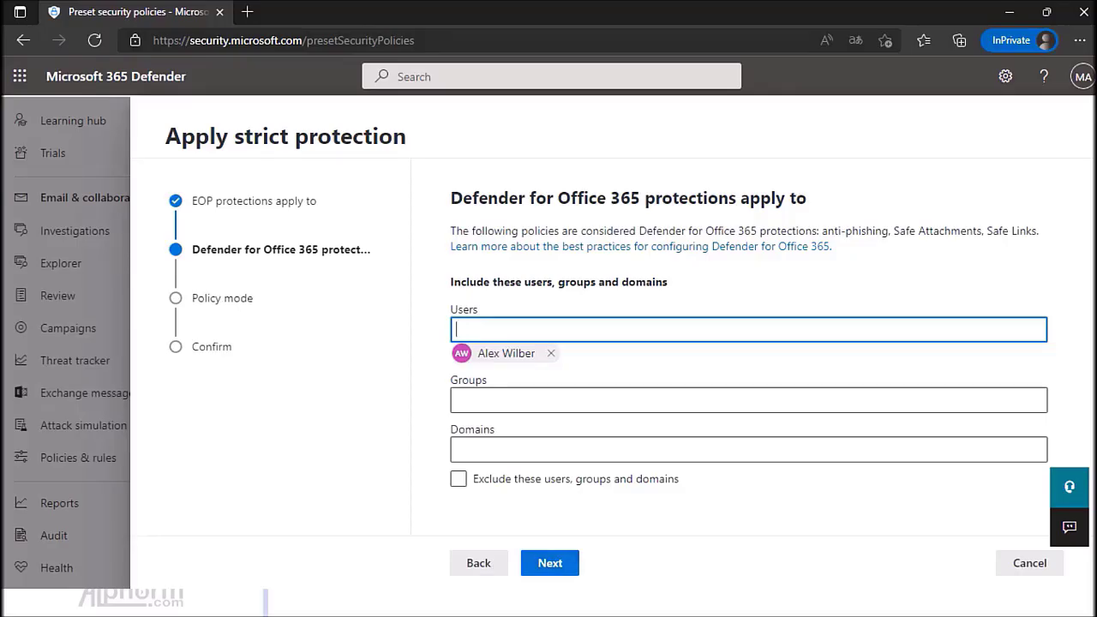
left_click(549, 562)
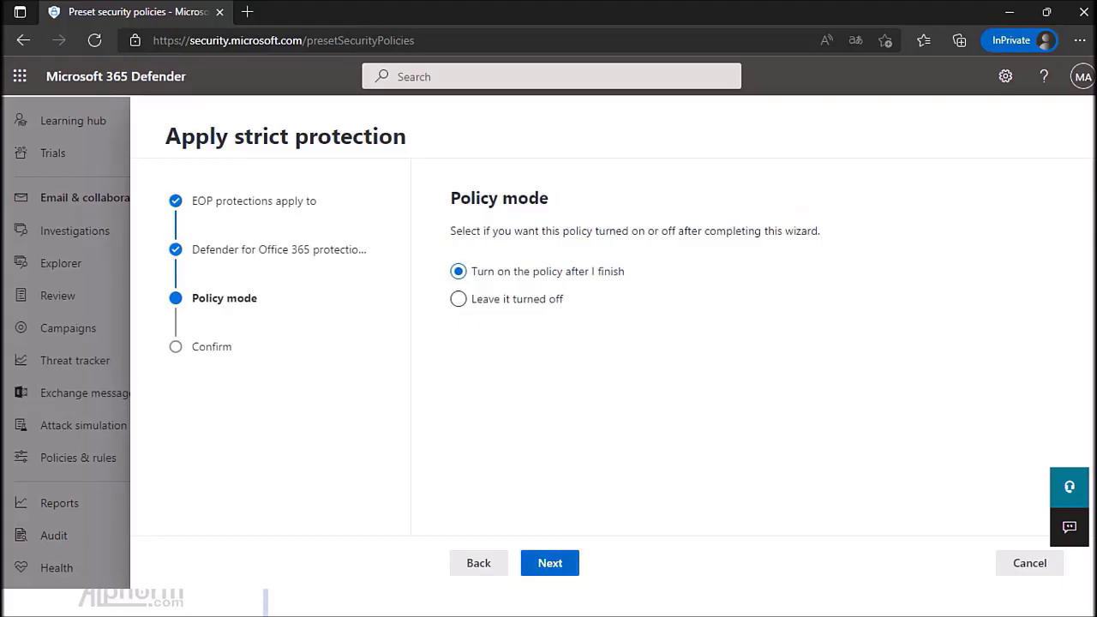
Step: Keep "Turn on the policy after I finish", review and confirm the strict protection changes, and finish the wizard
left_click(549, 562)
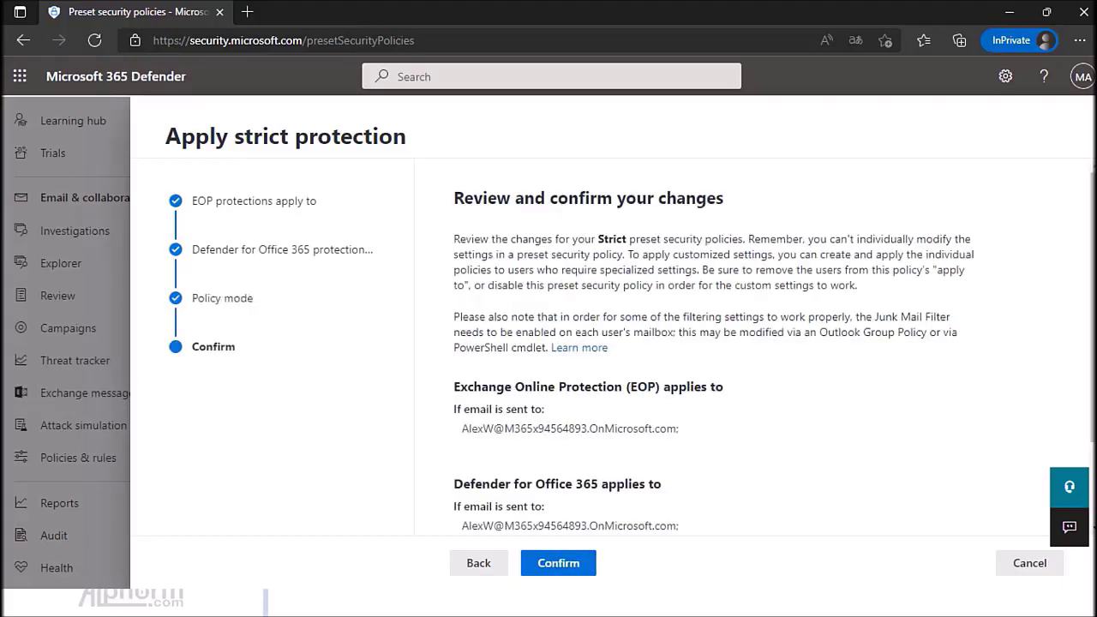
scroll(754, 351, "down", 1)
left_click(557, 562)
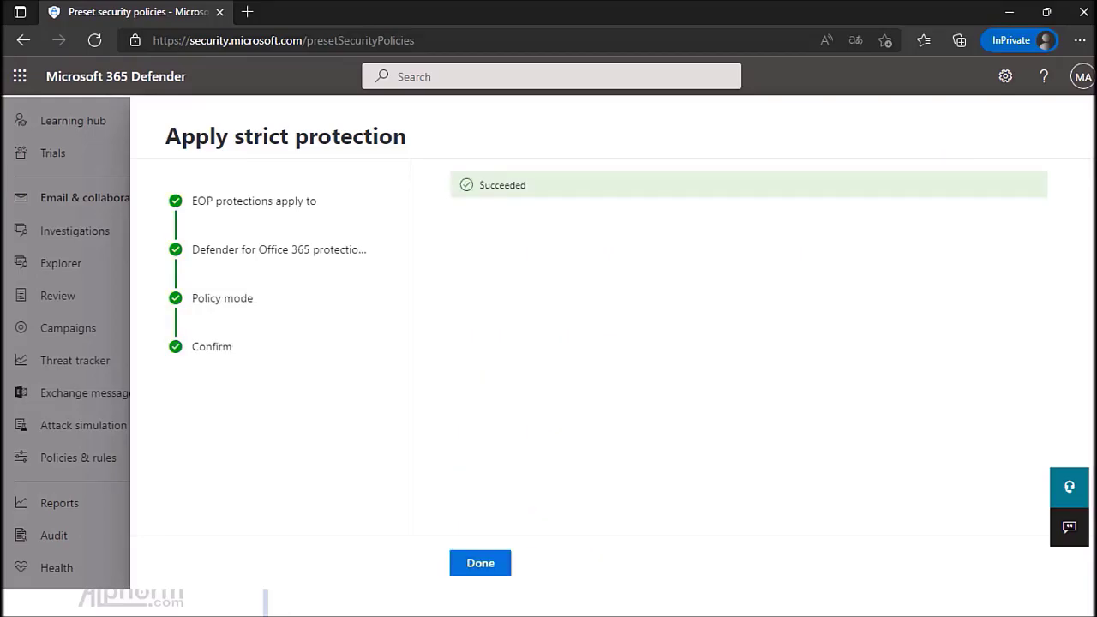
left_click(480, 562)
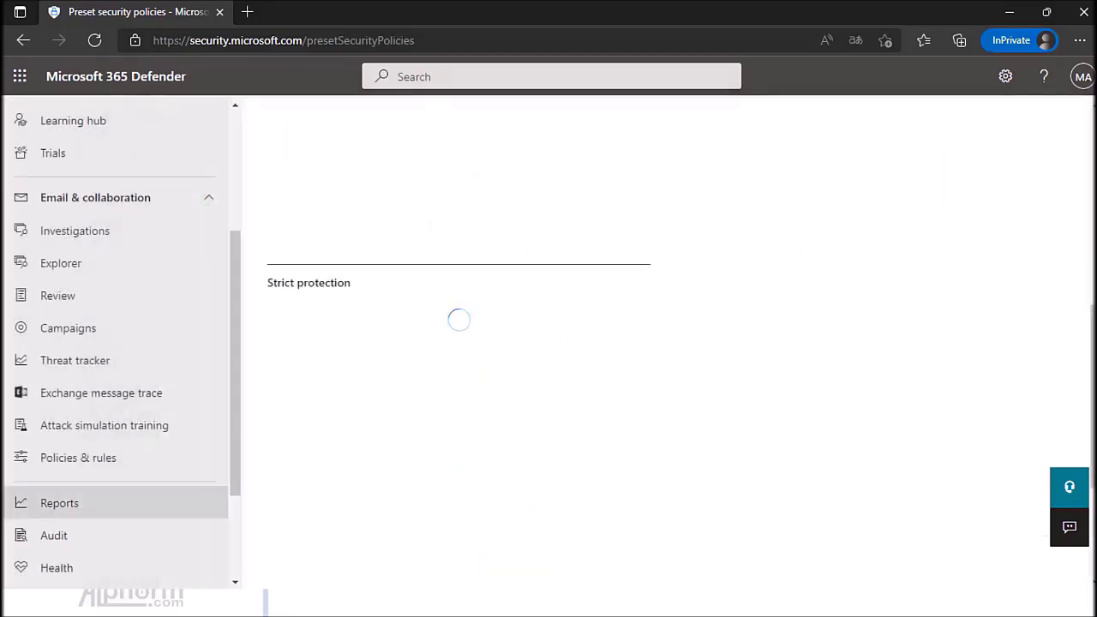
Step: Open Safe Attachments among the threat policies and check the included users in the Strict Preset Security Policy details
left_click(78, 458)
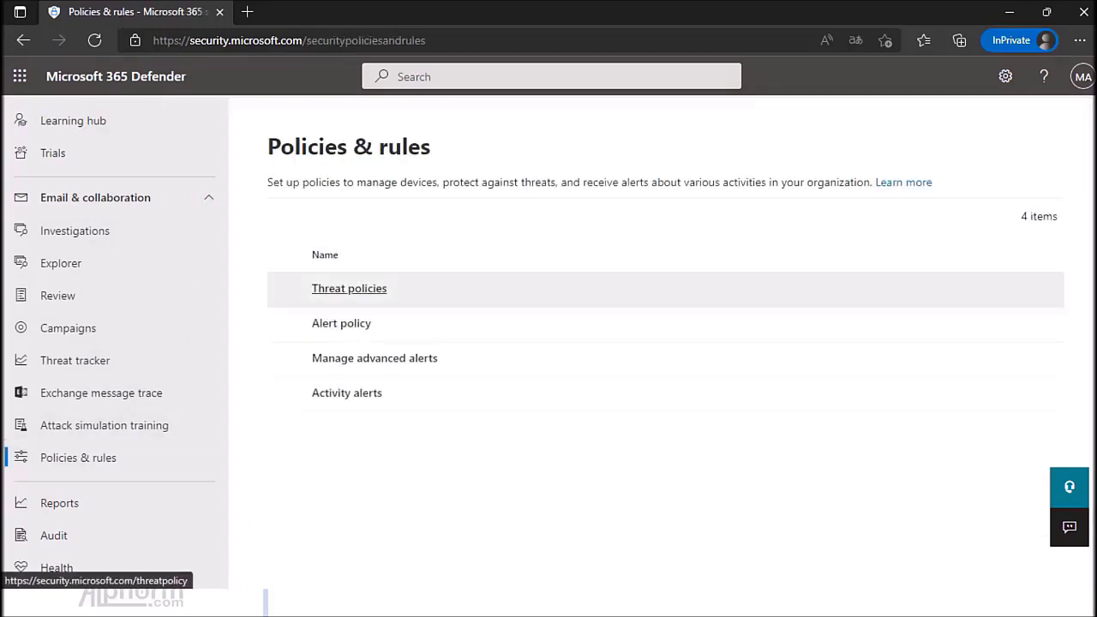
left_click(349, 289)
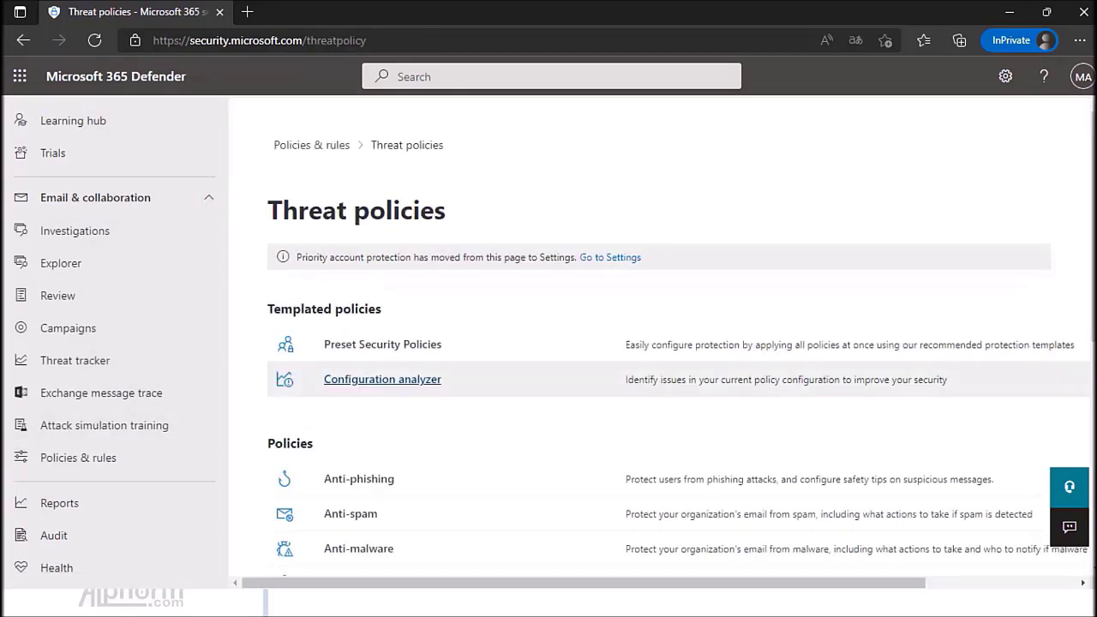
scroll(358, 342, "down", 2)
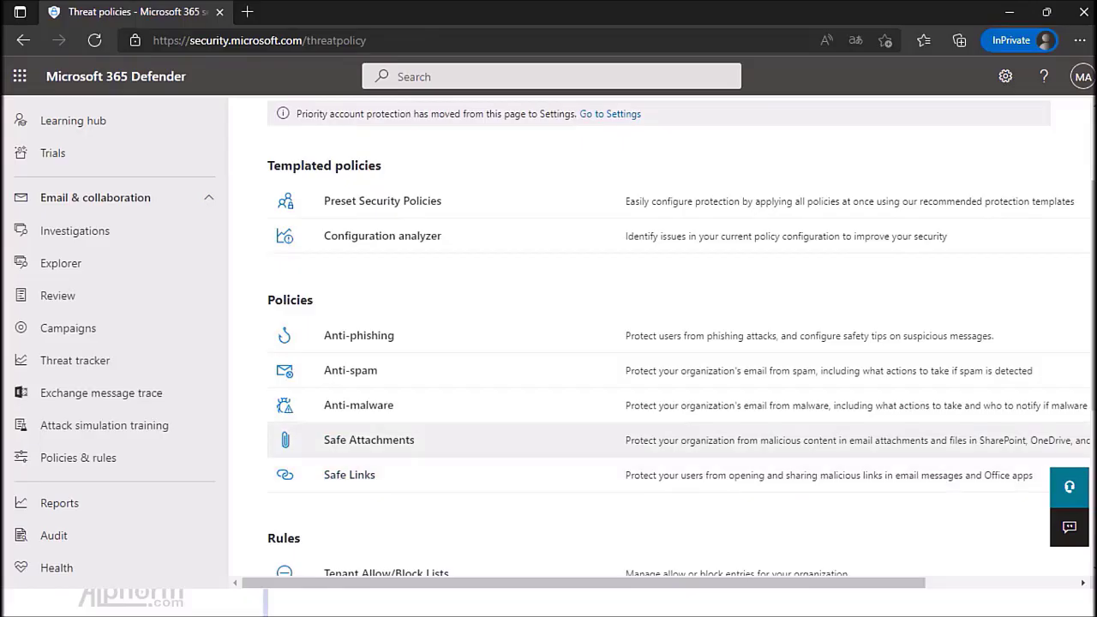
left_click(358, 374)
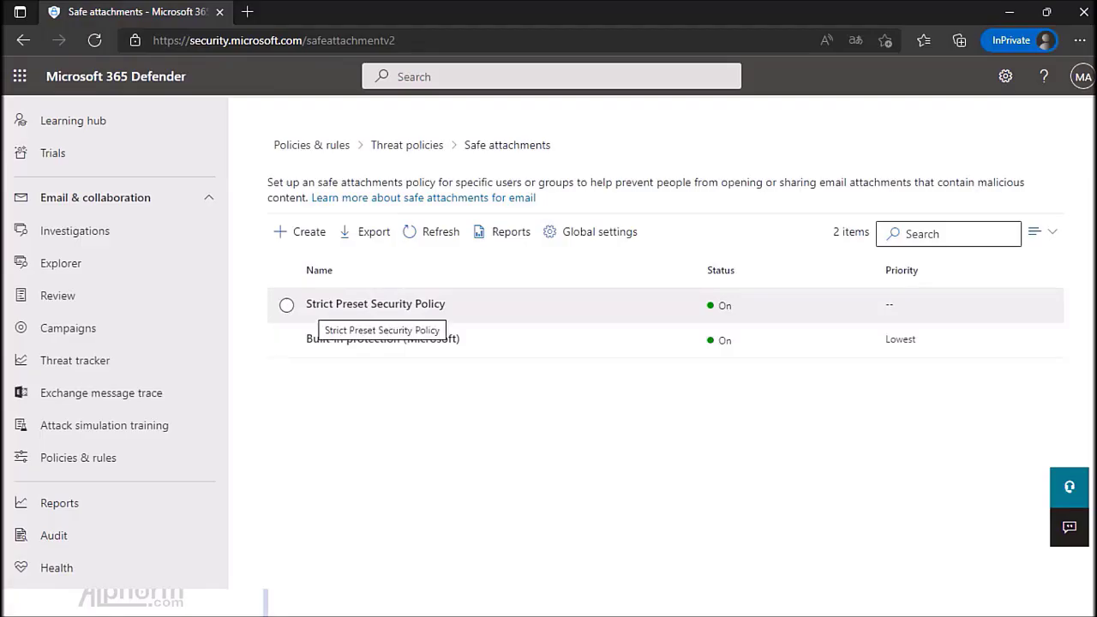
left_click(376, 304)
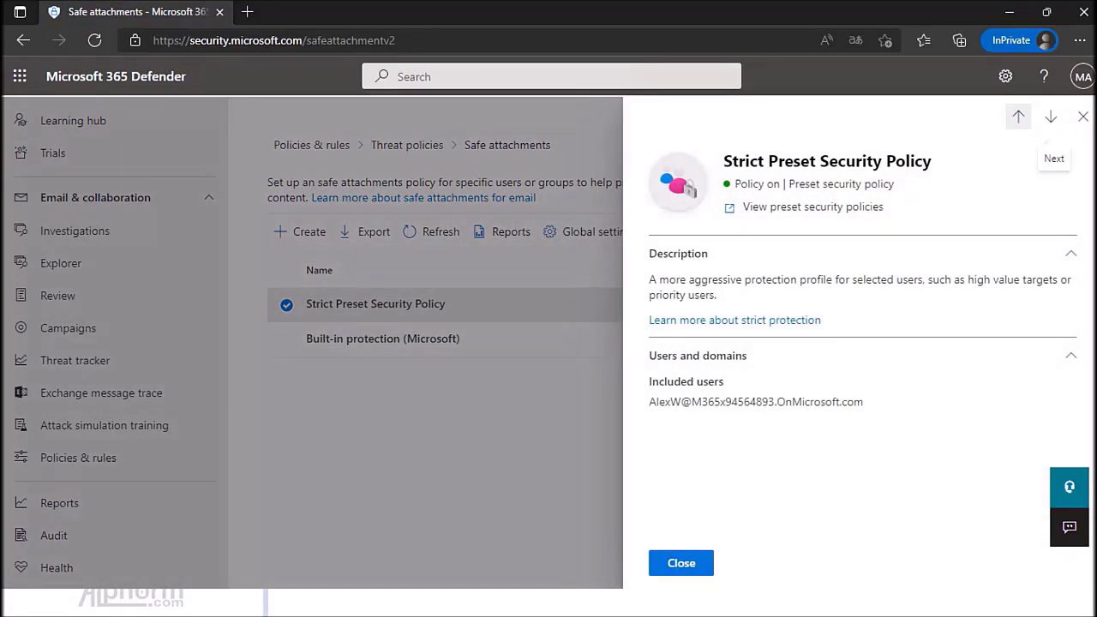
left_click_drag(649, 402, 862, 402)
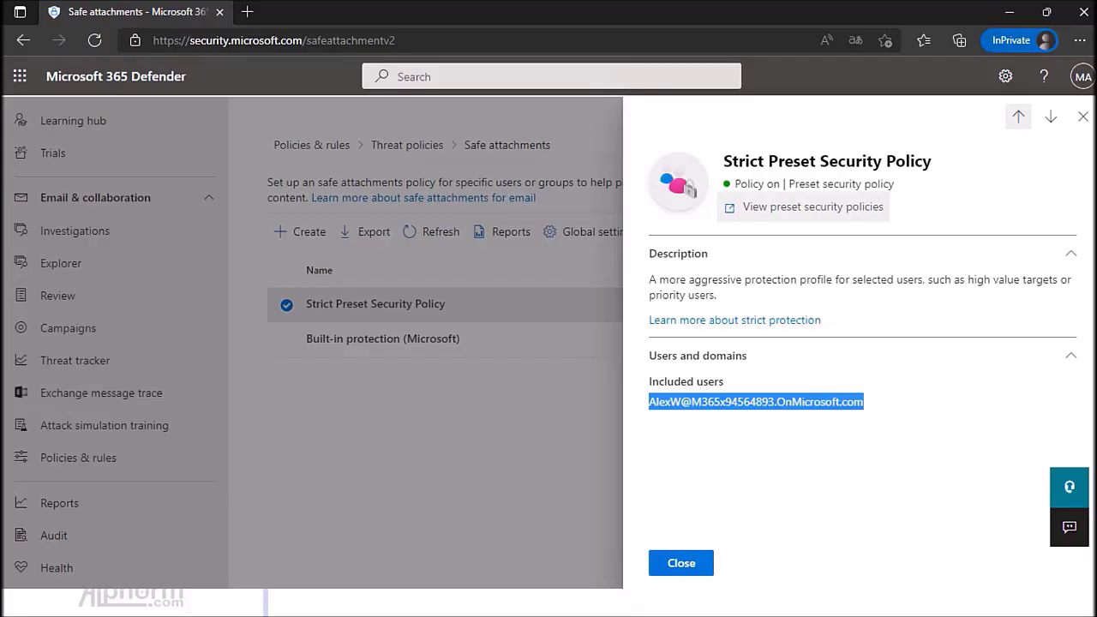
Step: View the linked preset security policies, return to Safe Attachments and recheck the Strict Preset Security Policy's description and included users
left_click(812, 206)
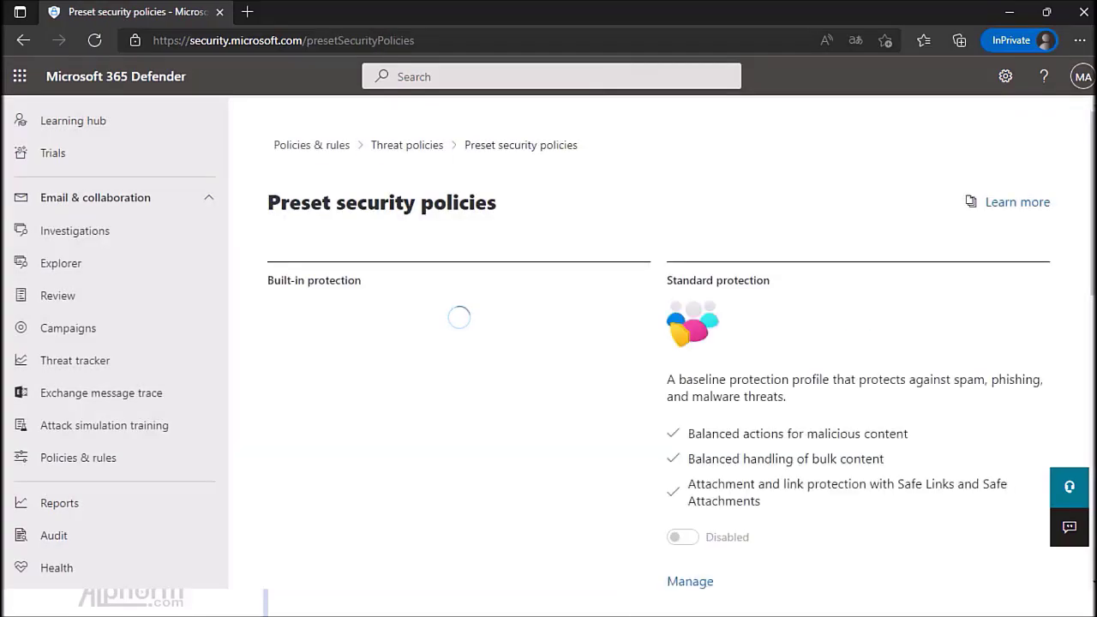
key("alt+Left")
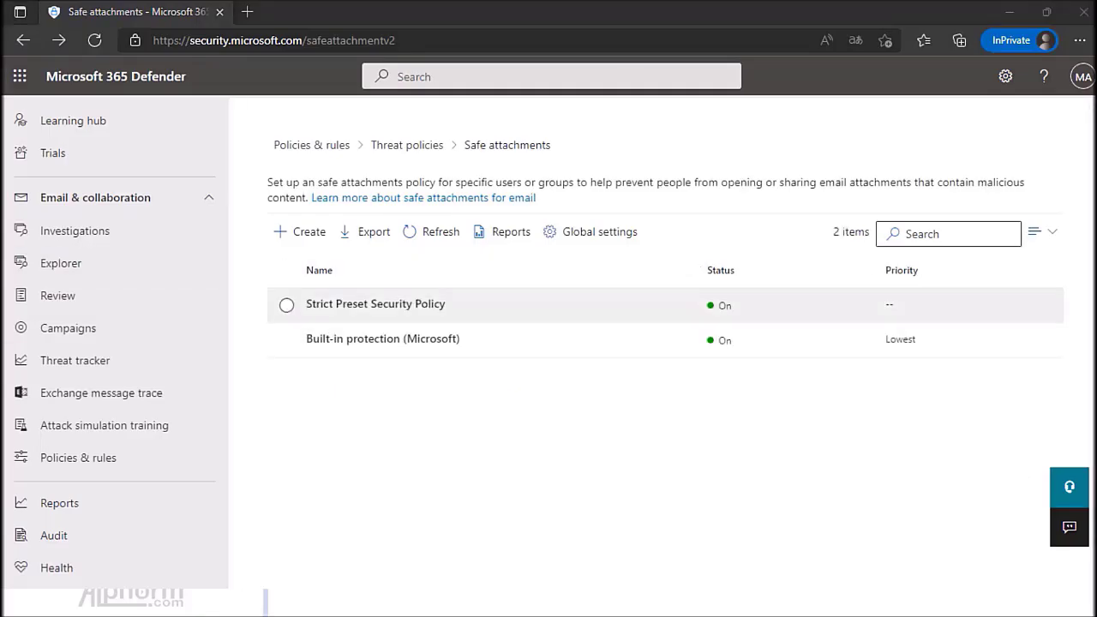
left_click(375, 303)
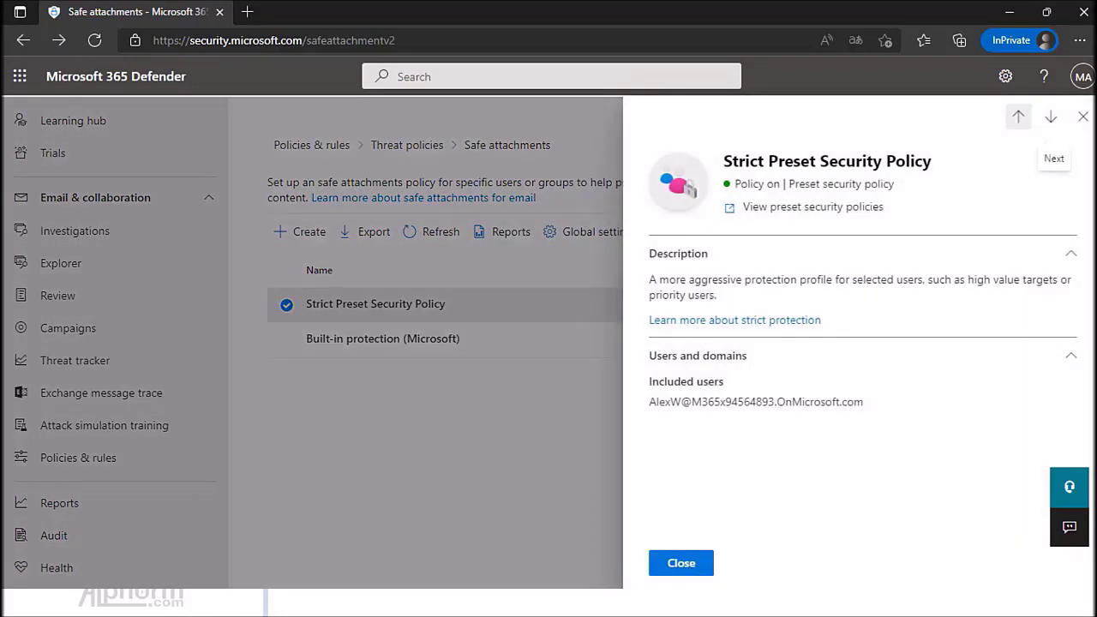
left_click_drag(1071, 253, 821, 319)
left_click_drag(720, 402, 810, 402)
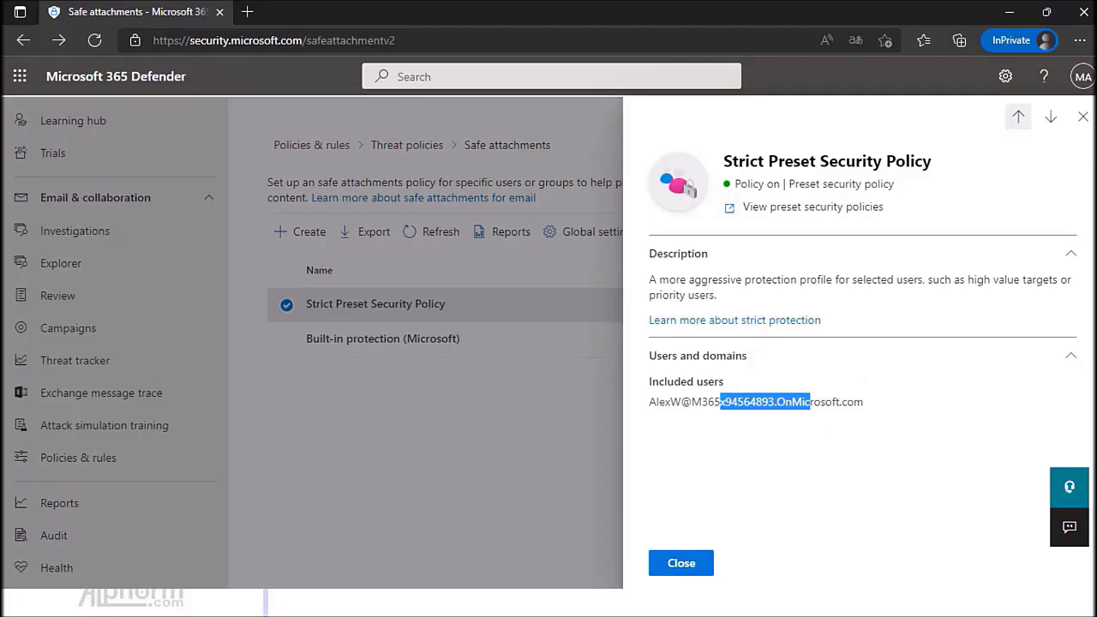
Step: Open the Anti-spam policies among the threat policies and check the included users in the Strict Preset Security Policy details
key("Escape")
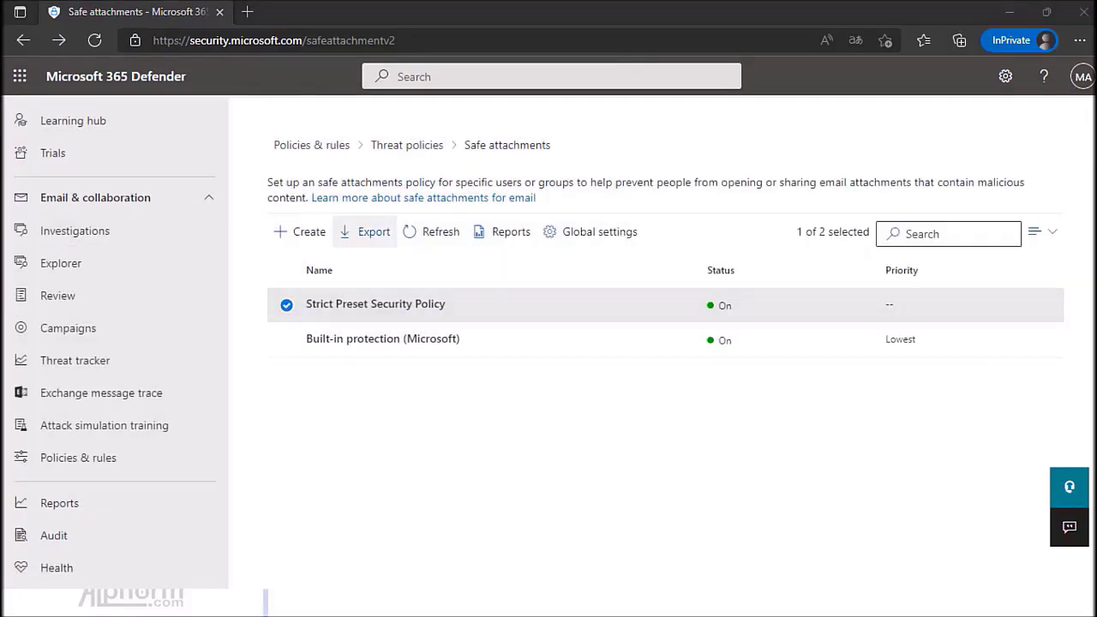
left_click(407, 145)
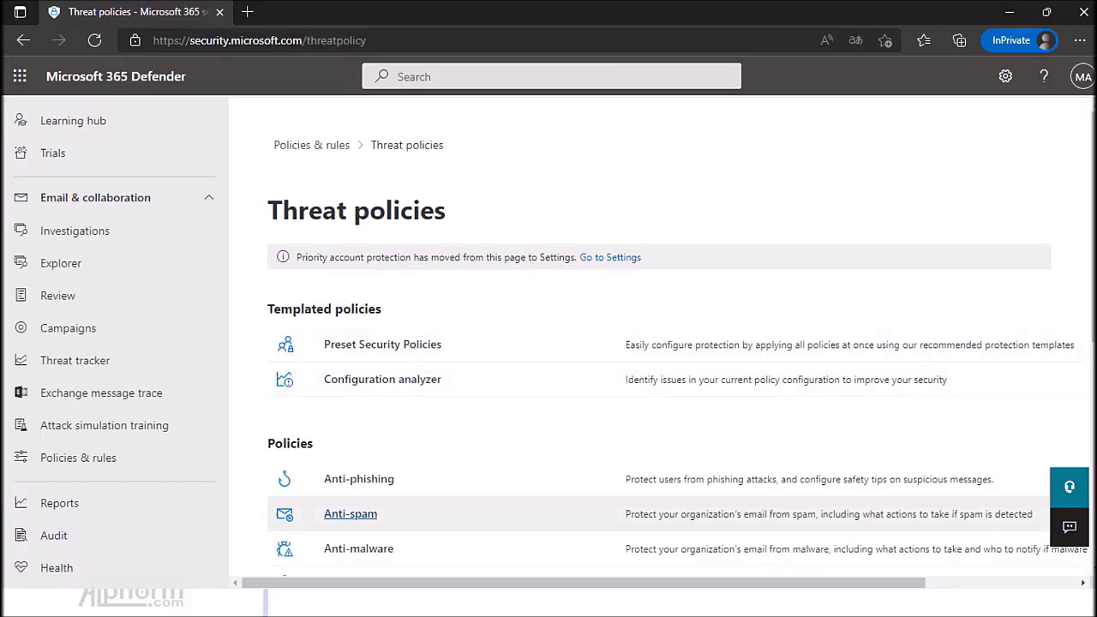
left_click(350, 513)
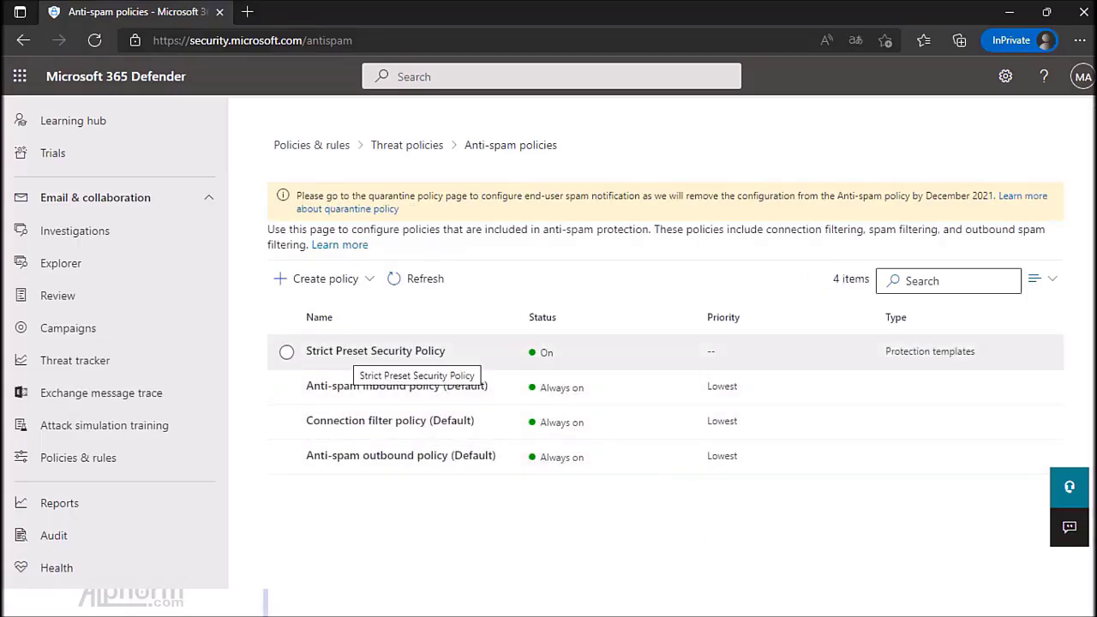
left_click(377, 353)
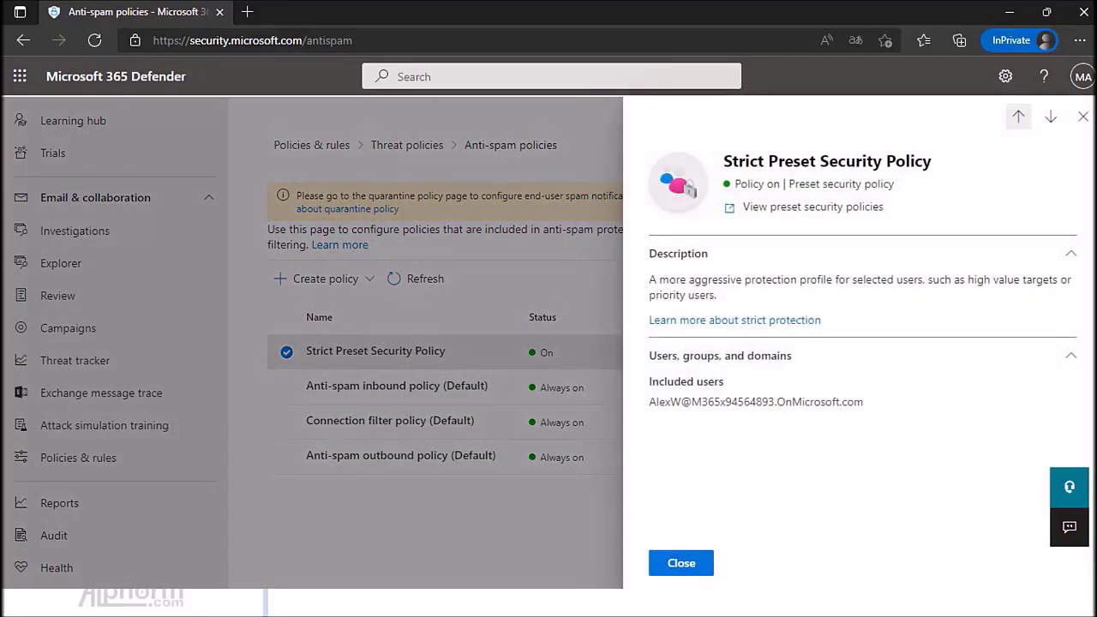
triple_click(733, 402)
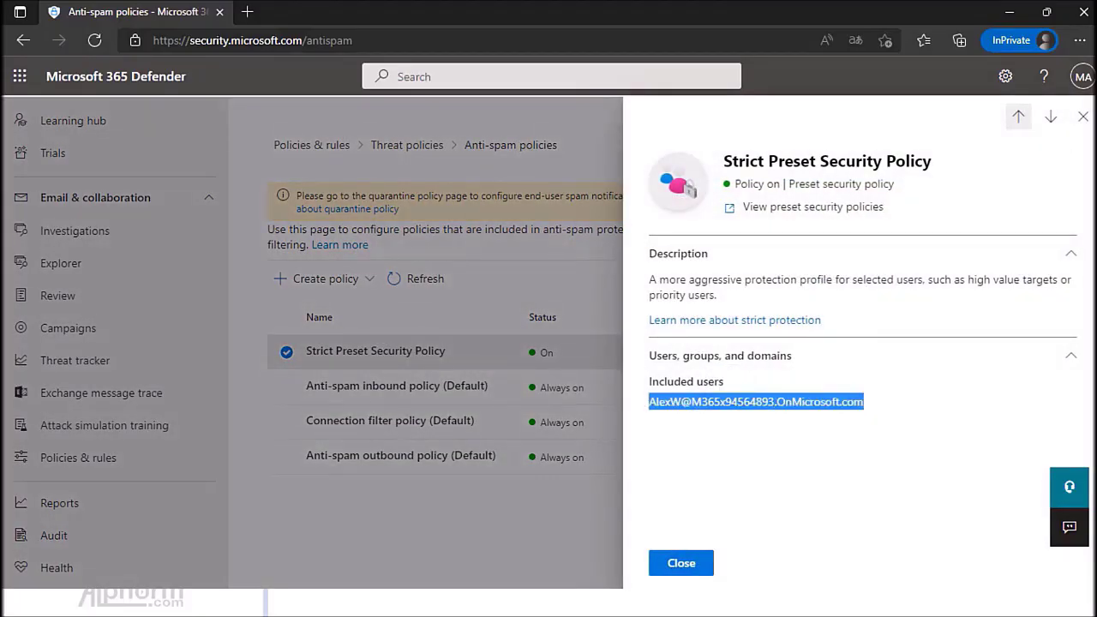
left_click(1082, 116)
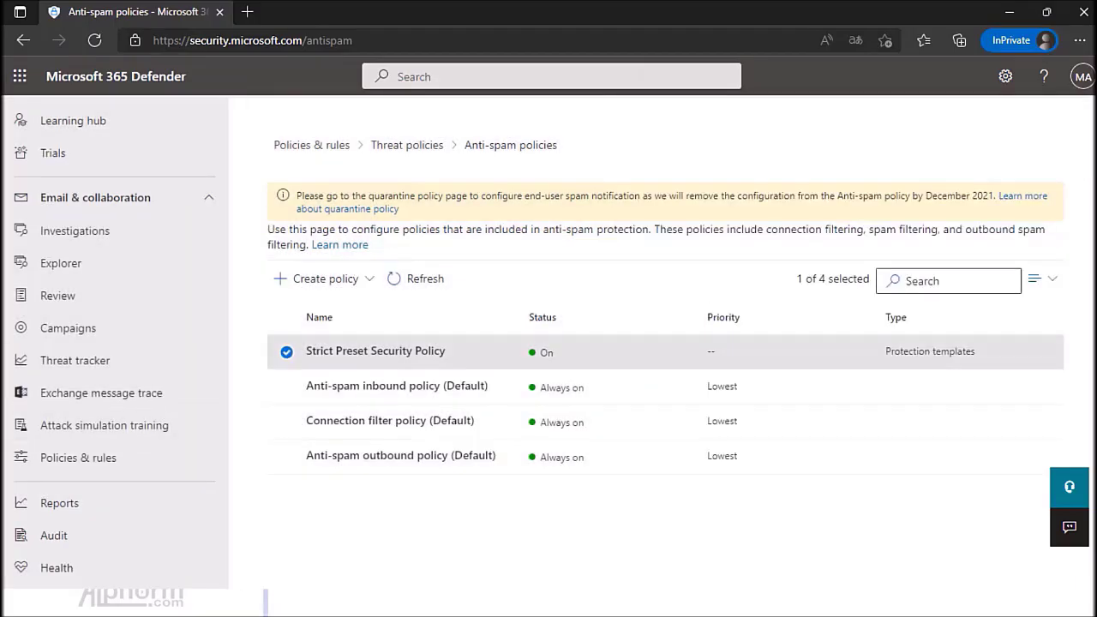